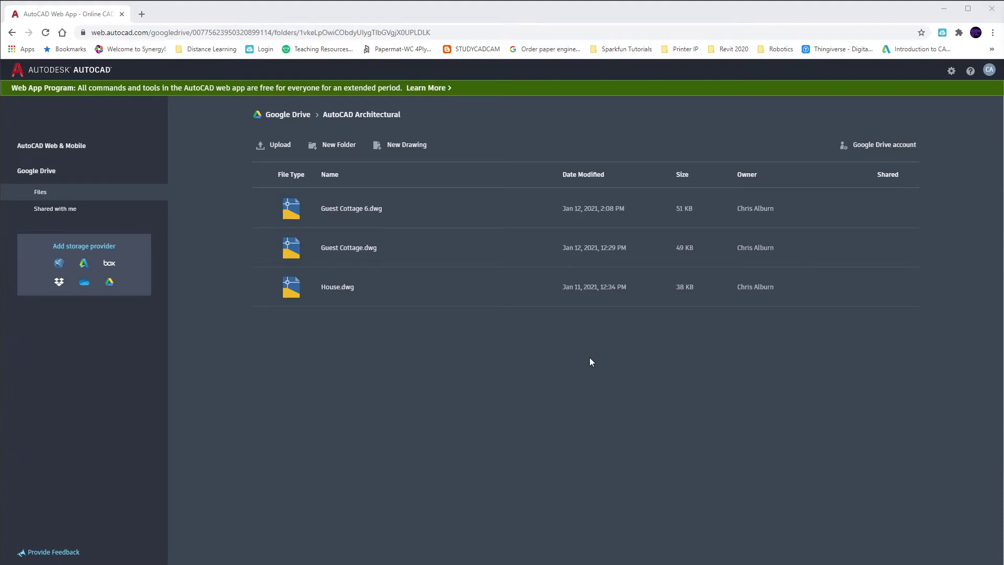
Open House.dwg from the Google Drive AutoCAD Architectural folder in the web editor
left_click(346, 287)
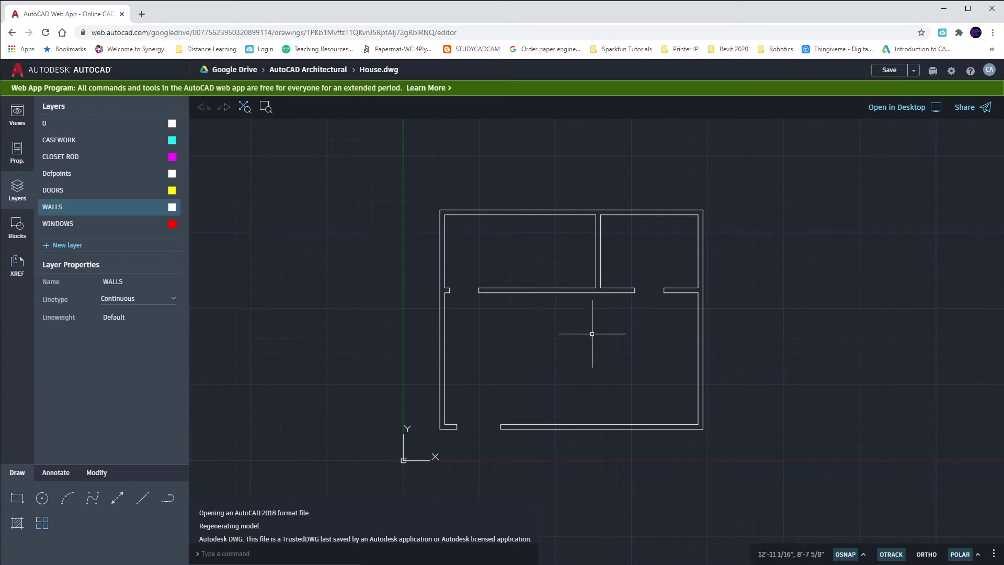
middle_click_drag(586, 361, 599, 358)
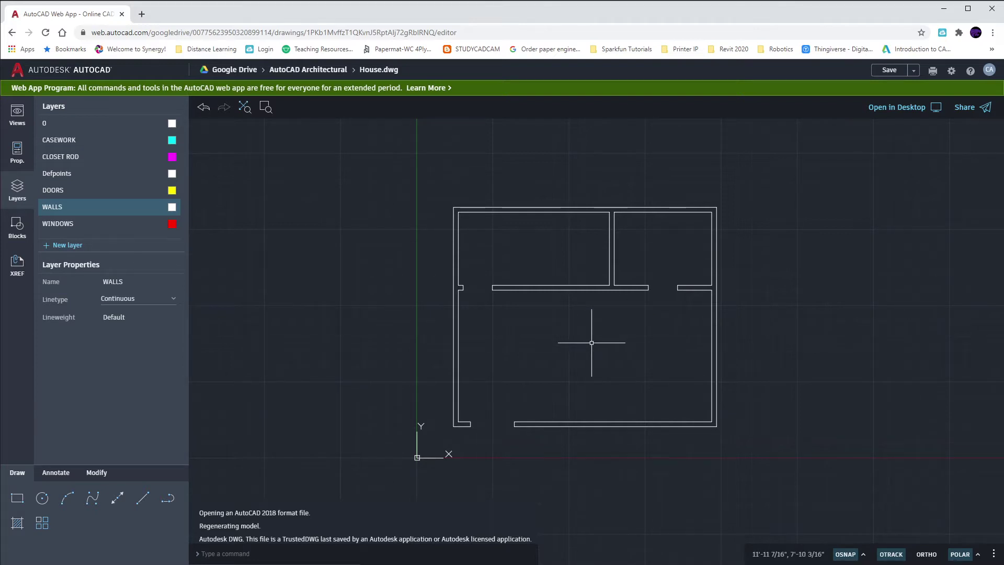
left_click(544, 197)
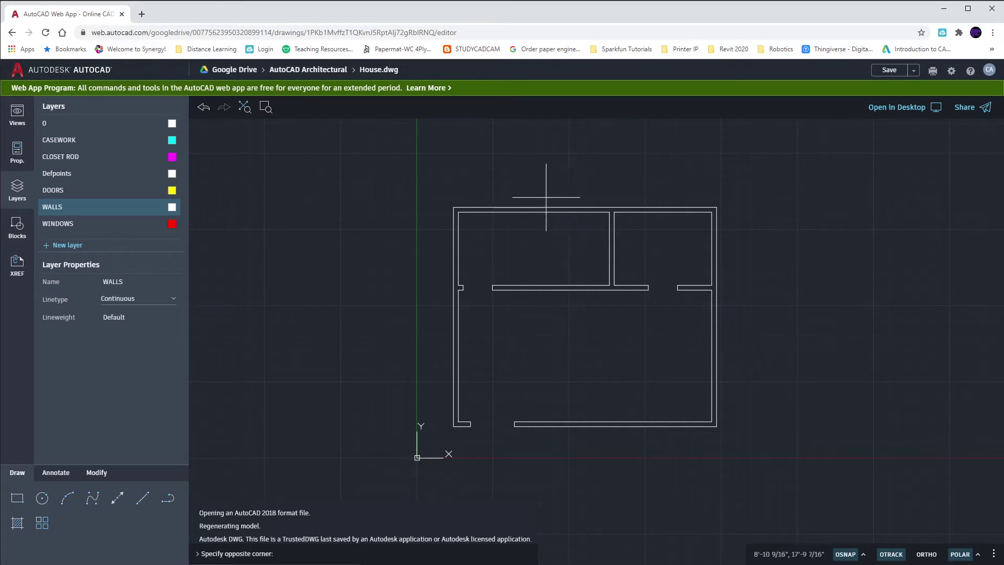
left_click(585, 221)
left_click(444, 315)
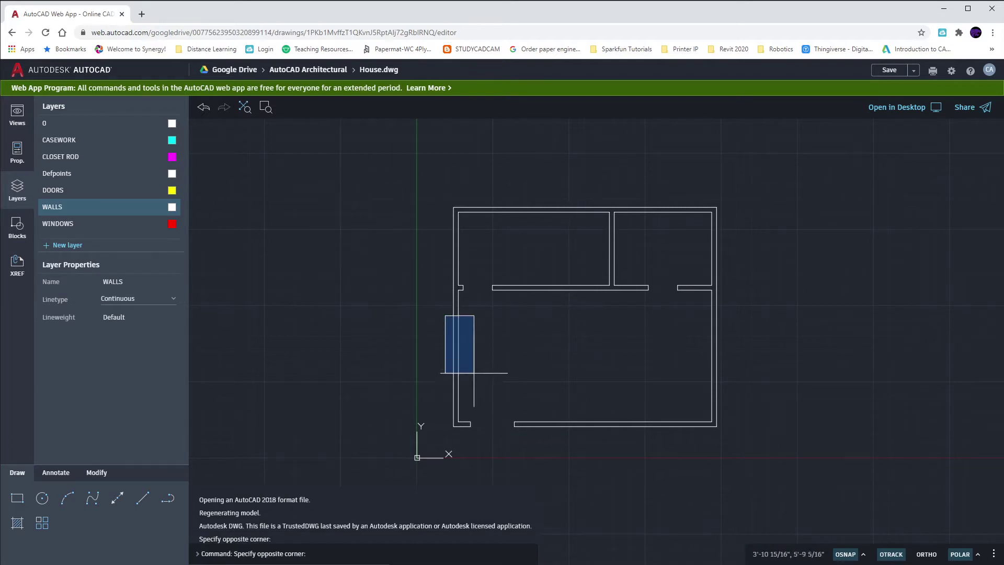
left_click(476, 384)
left_click(548, 405)
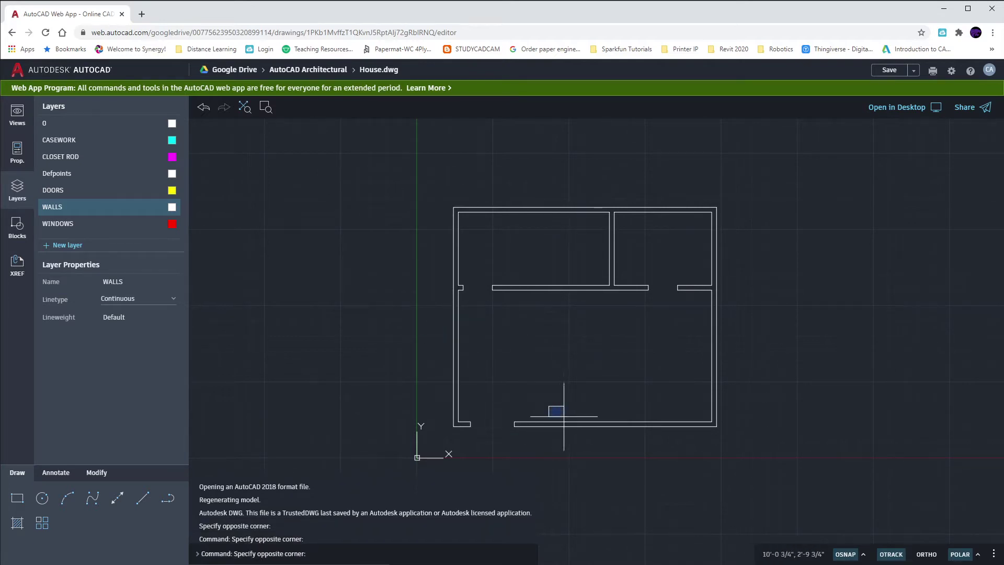
left_click(694, 439)
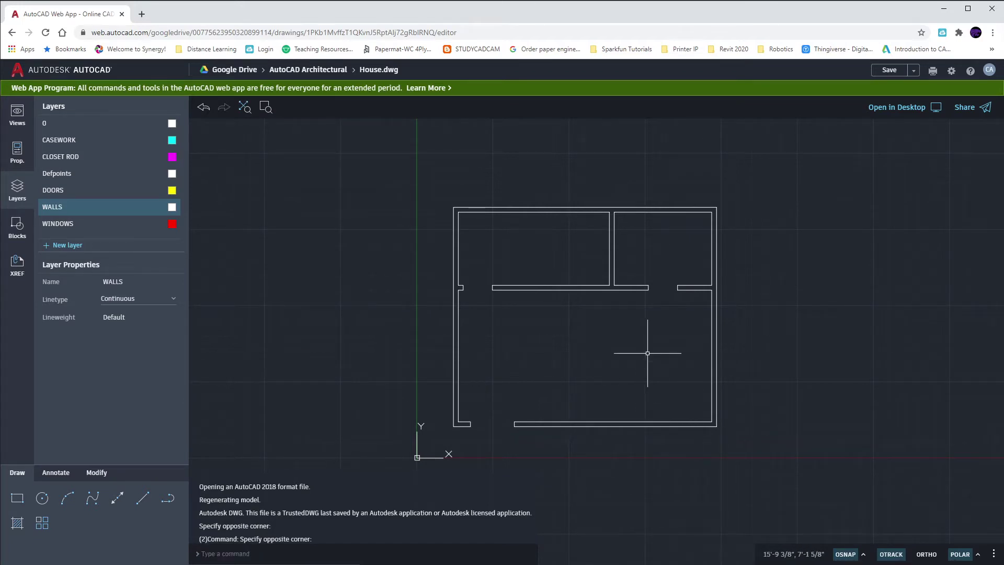
left_click(554, 209)
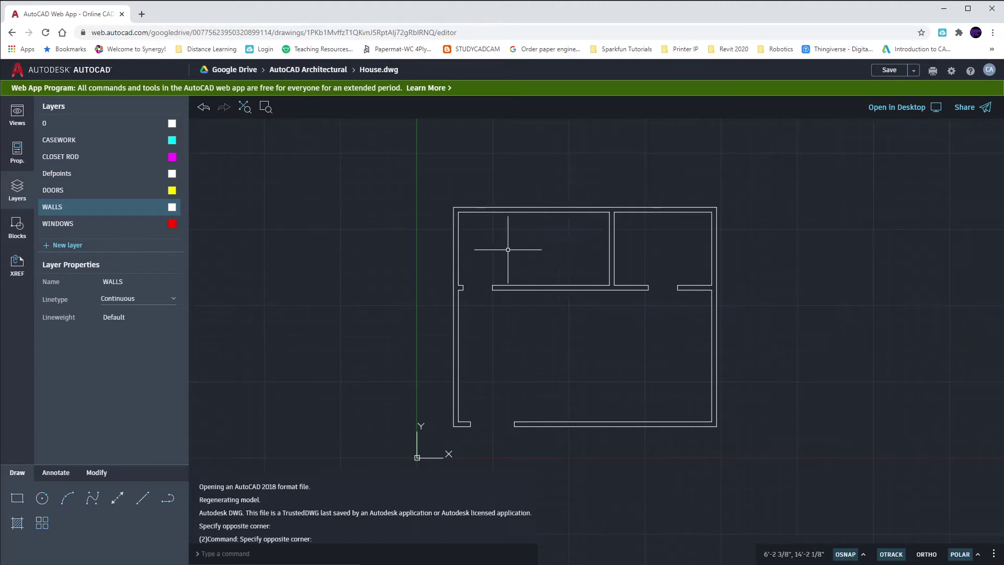
left_click_drag(442, 214, 419, 238)
type("o")
key("Return")
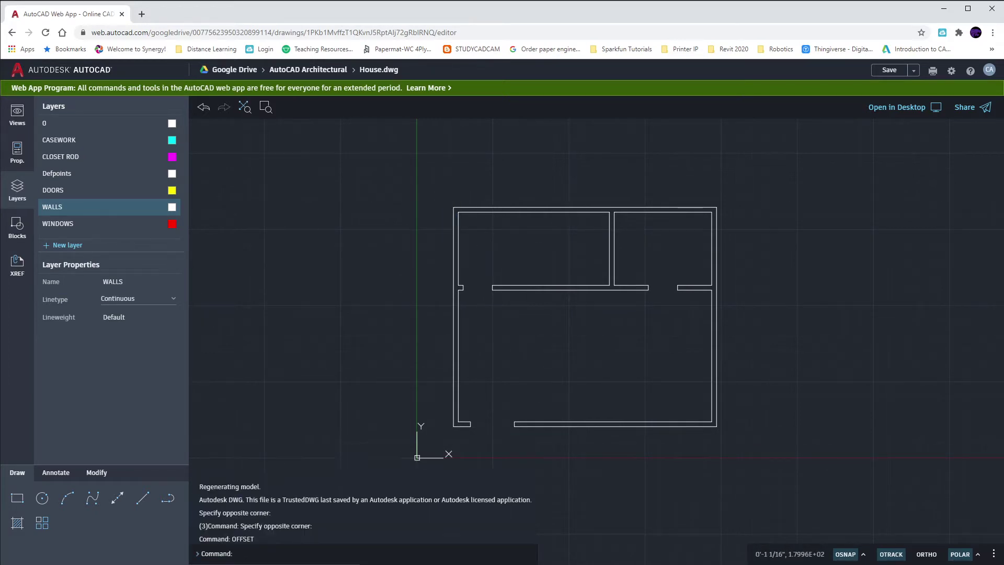
Offset the left outer wall 6'6 inward to create a vertical guide line
key("Return")
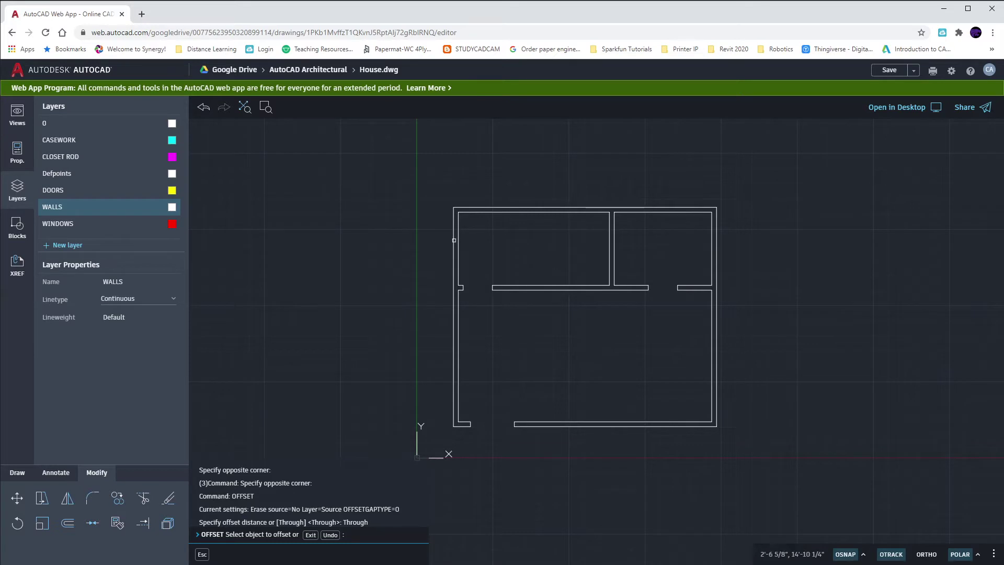
left_click(453, 240)
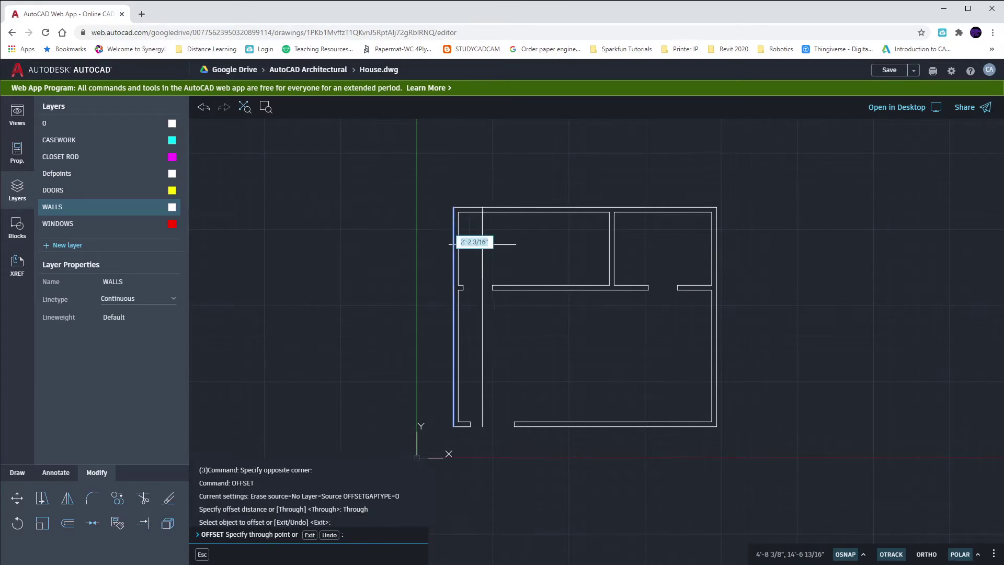
type("6'6")
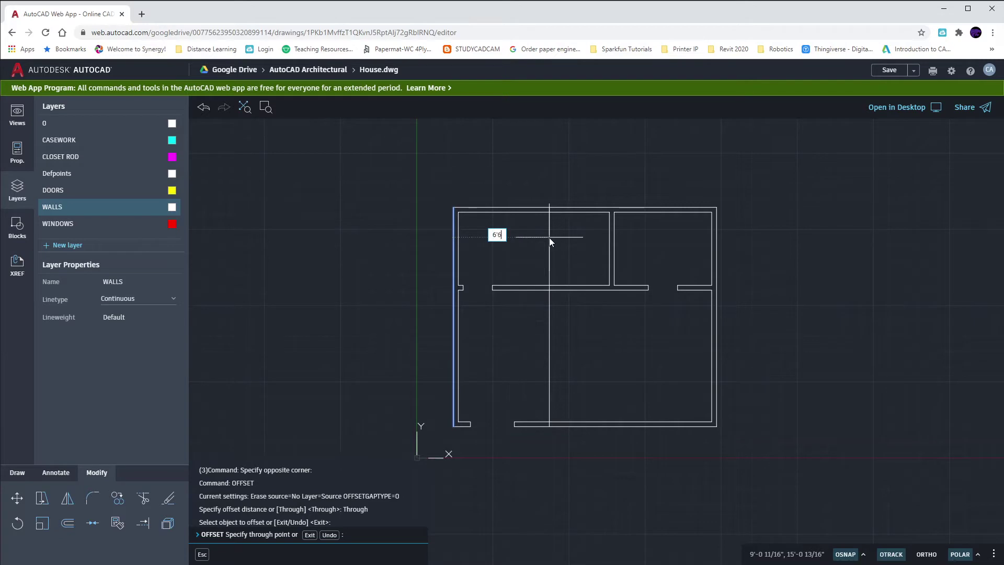
key("Return")
key("Escape")
key("Escape")
key("Escape")
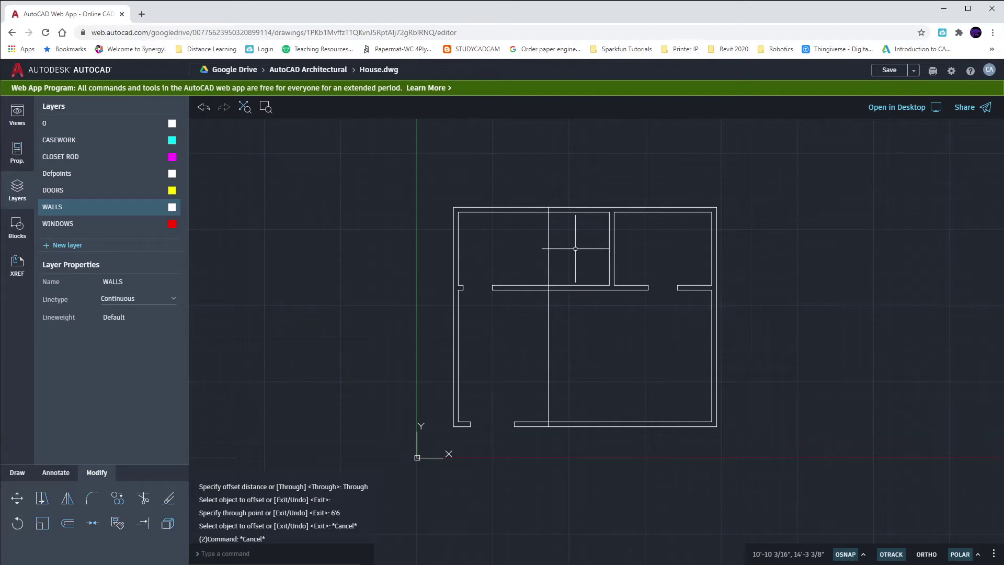
Offset the new guide line 1' to each side
key("Return")
left_click(548, 238)
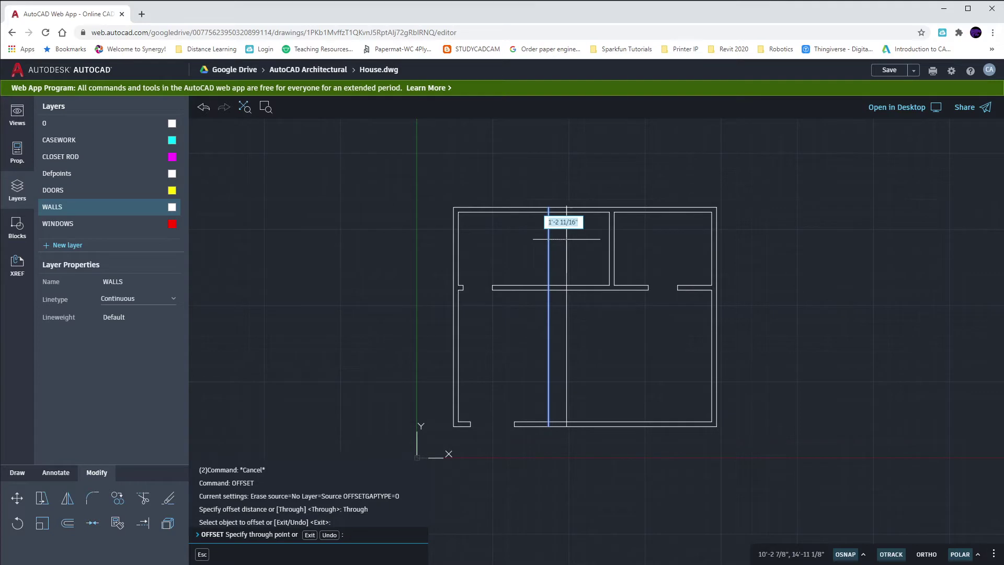
type("1'")
key("Return")
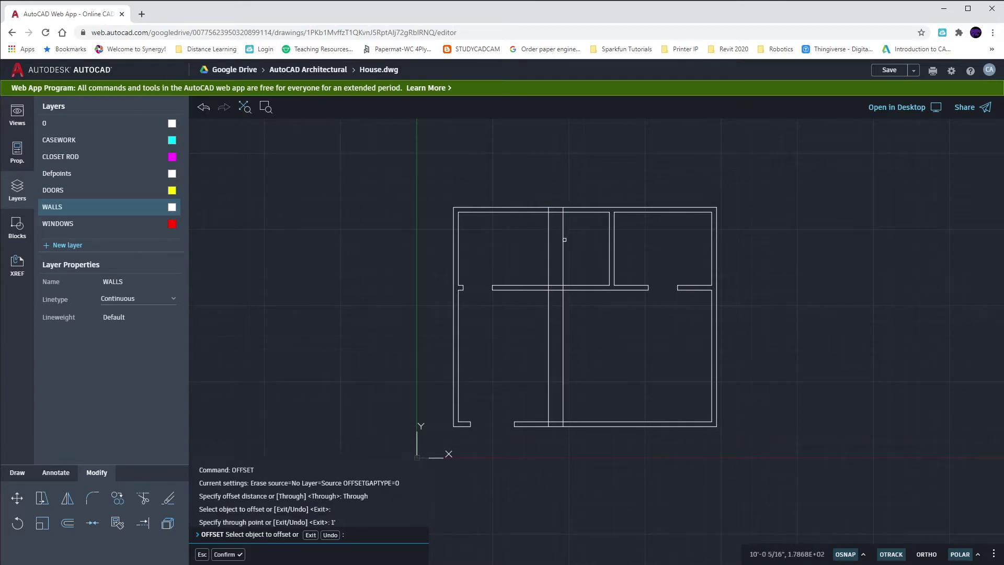
left_click(548, 239)
type("1'")
key("Return")
key("Escape")
key("Escape")
key("Escape")
Trim the guide lines inside the top room and cut the opening from the top wall
type("tr")
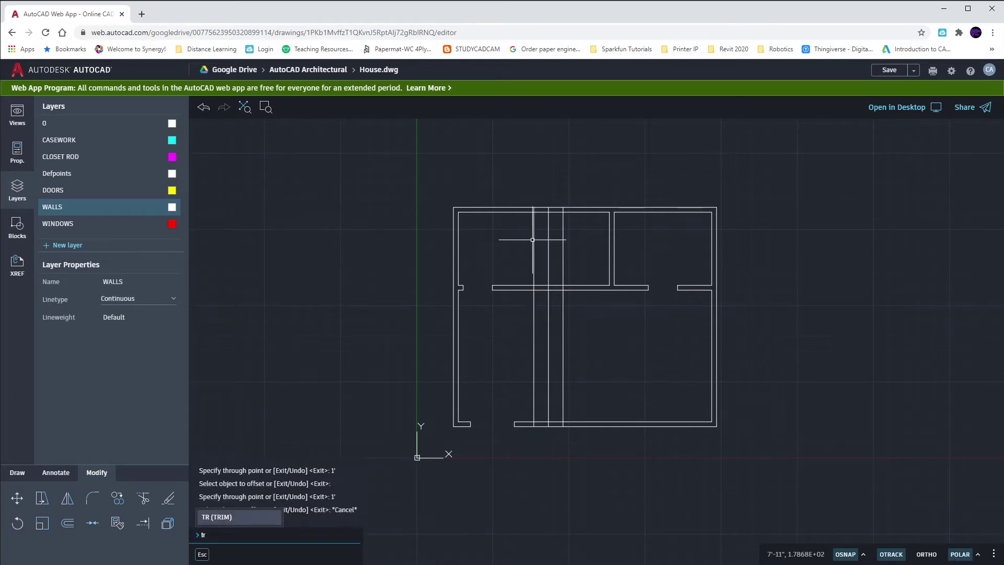
key("Return")
left_click(533, 240)
left_click(562, 225)
left_click(547, 210)
left_click(547, 220)
key("Return")
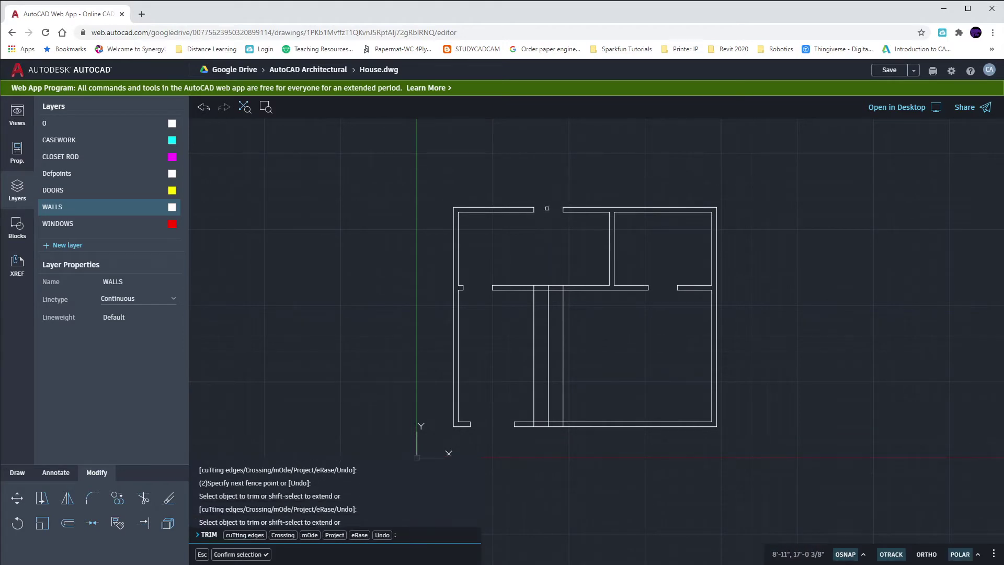
key("Escape")
key("Escape")
Delete the three leftover vertical guide lines
left_click(594, 345)
left_click(498, 323)
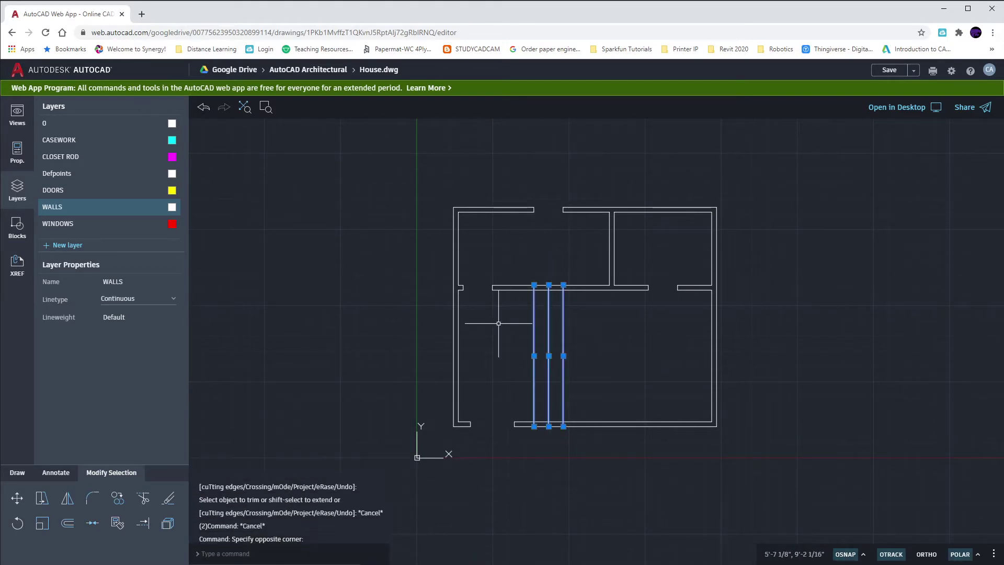
key("Delete")
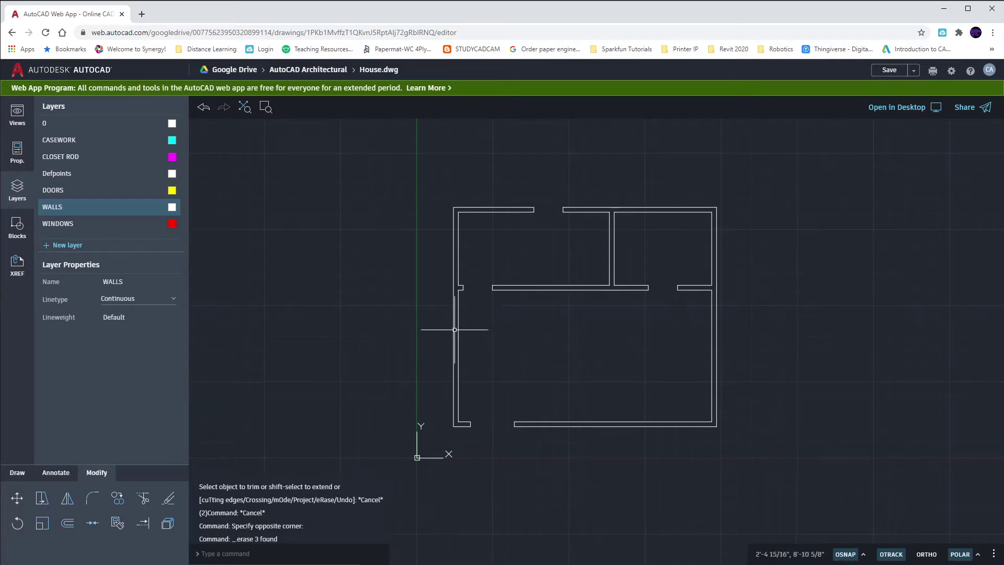
middle_click_drag(484, 363, 502, 331)
scroll(494, 331, "up", 2)
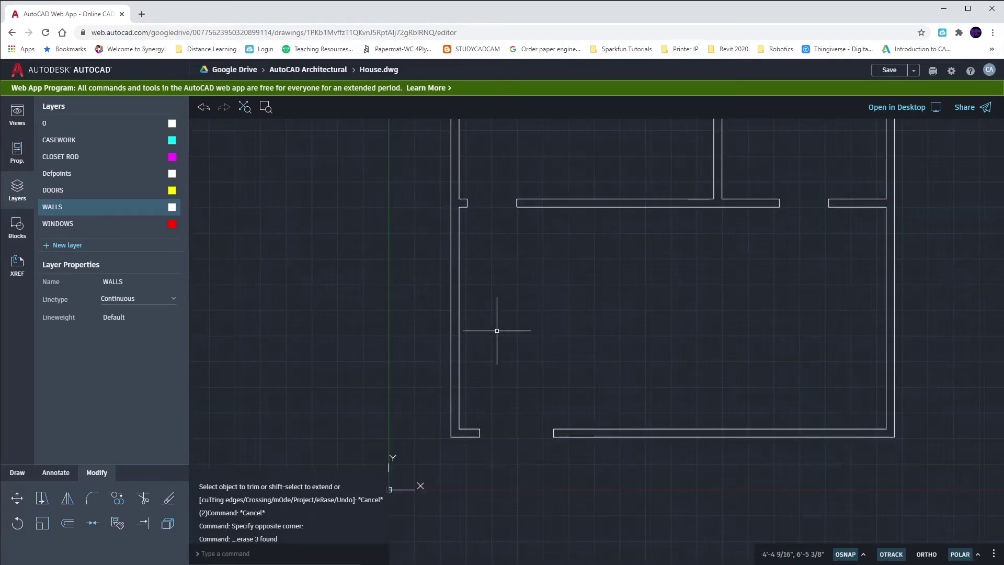
Offset the short bottom-left wall end 5'6 upward as a guide line
scroll(522, 423, "up", 1)
left_click(499, 440)
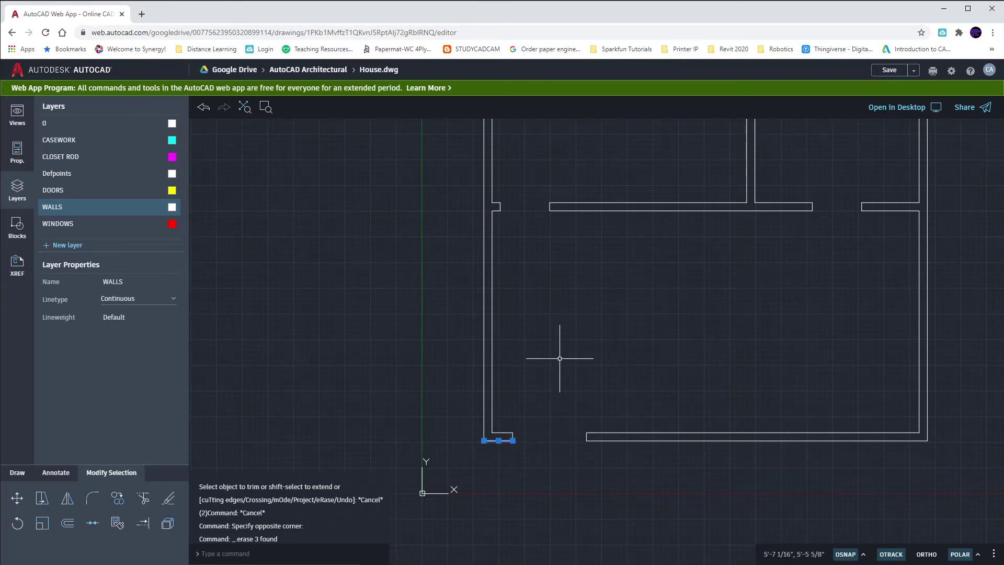
type("o")
key("Return")
key("Return")
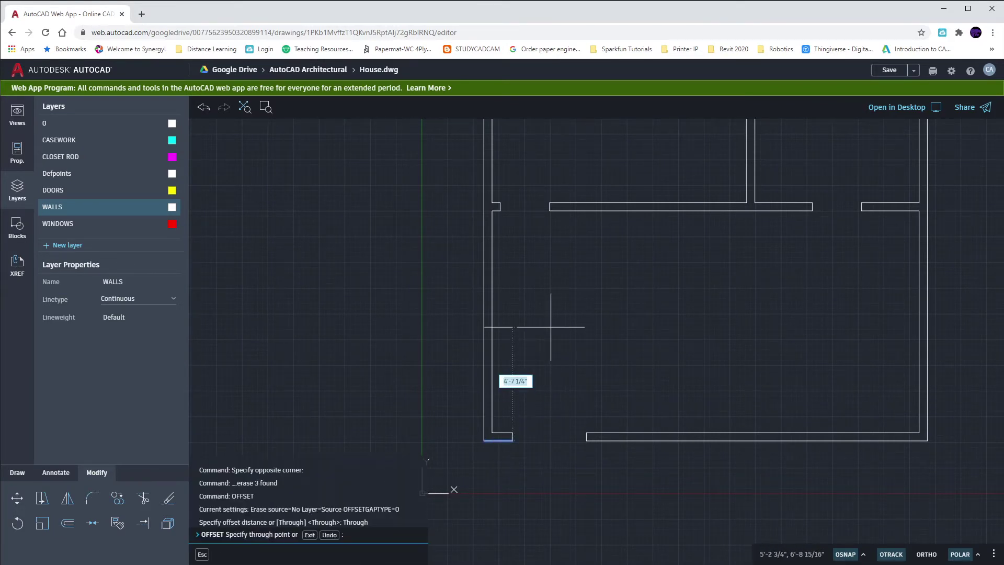
type("5'6")
key("Return")
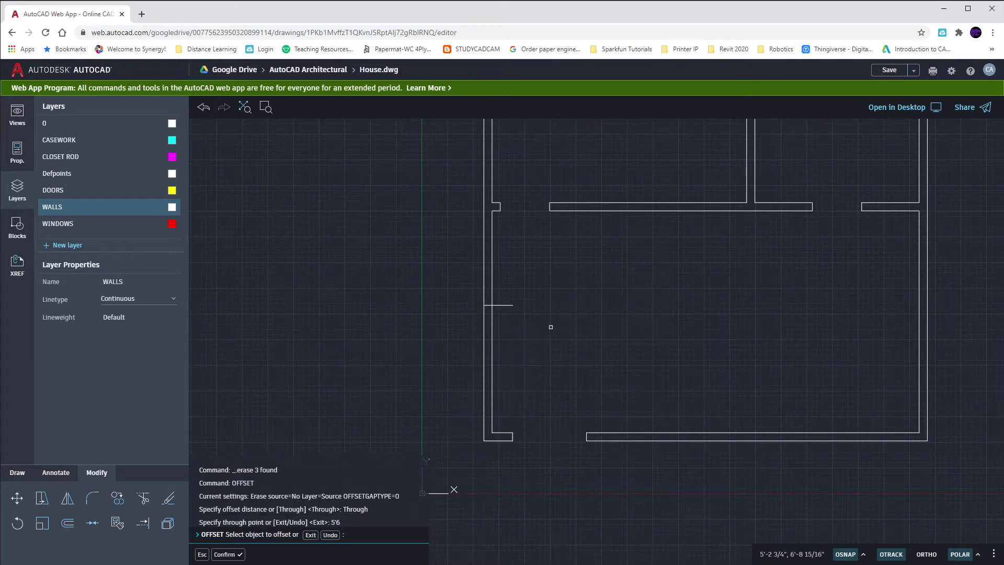
key("Escape")
key("Escape")
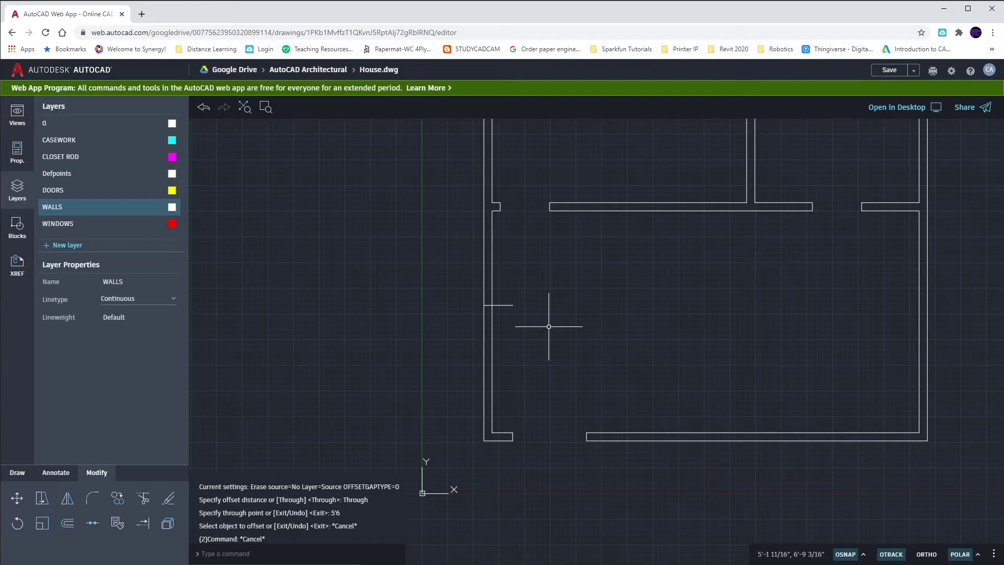
Offset that guide line 1'6 up and 1'6 down
type("o")
key("Return")
key("Return")
left_click(503, 305)
type("1'6")
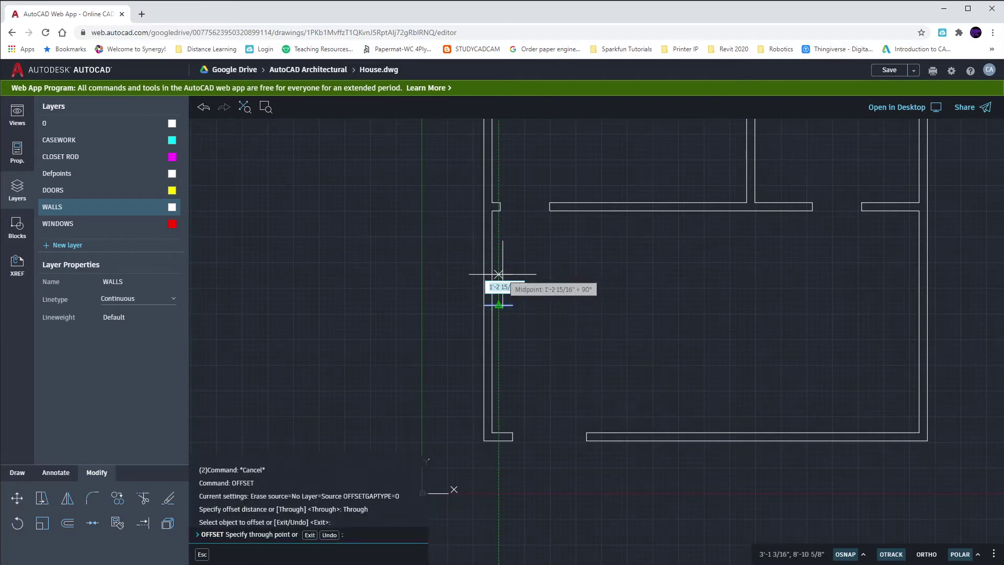
key("Return")
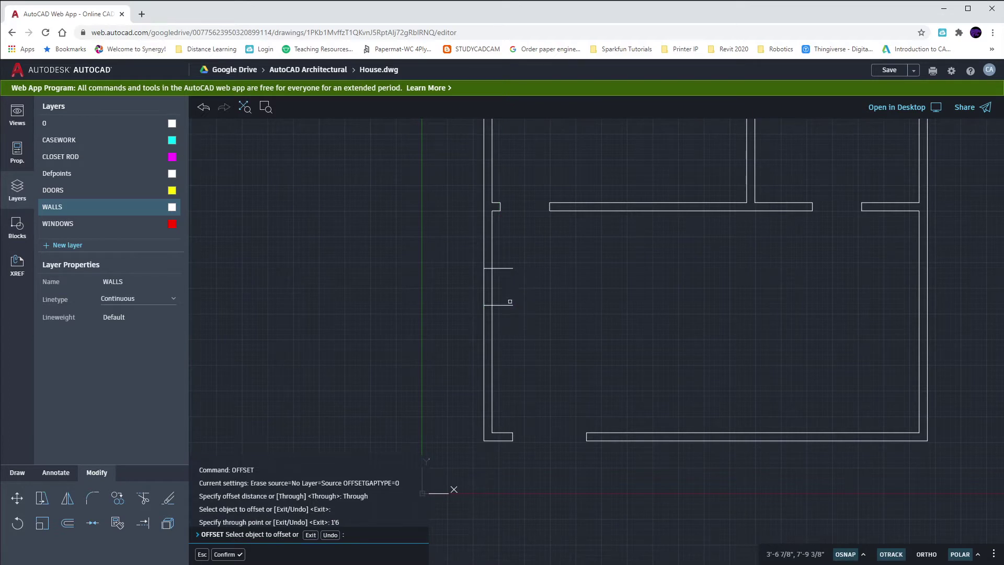
left_click(507, 305)
type("1'6")
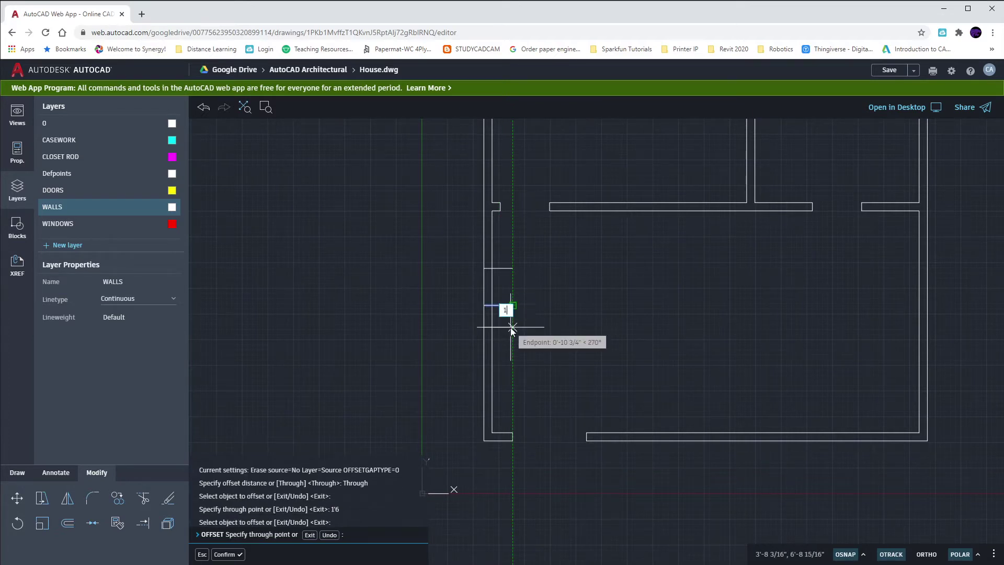
key("Return")
key("Escape")
key("Escape")
Trim the left wall between the guide lines to cut the opening
type("tr")
key("Return")
mouse_move(511, 322)
left_mouse_down()
mouse_move(447, 299)
mouse_move(501, 279)
mouse_move(507, 355)
left_mouse_up()
key("Escape")
middle_click_drag(717, 361, 616, 334)
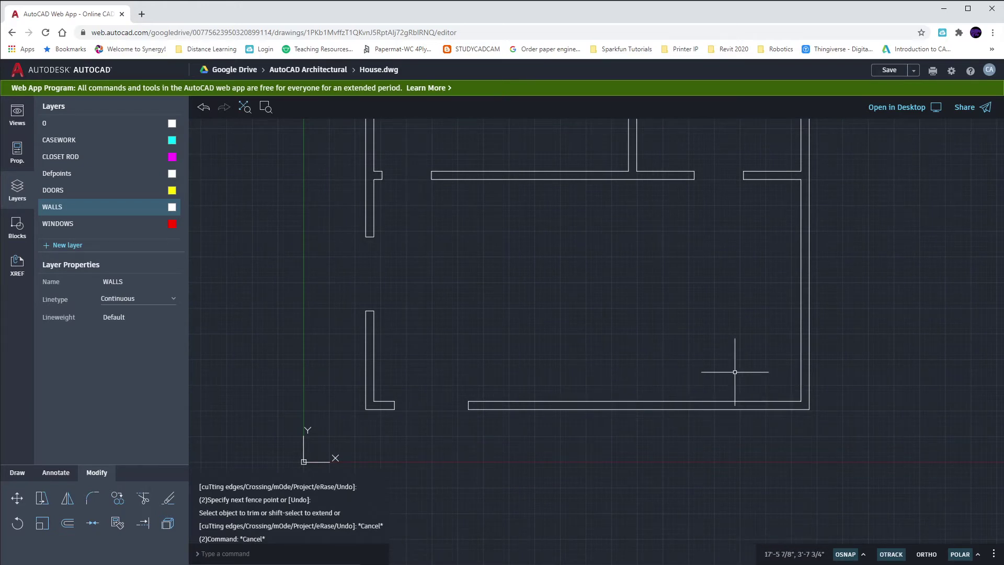
middle_click_drag(732, 369, 683, 365)
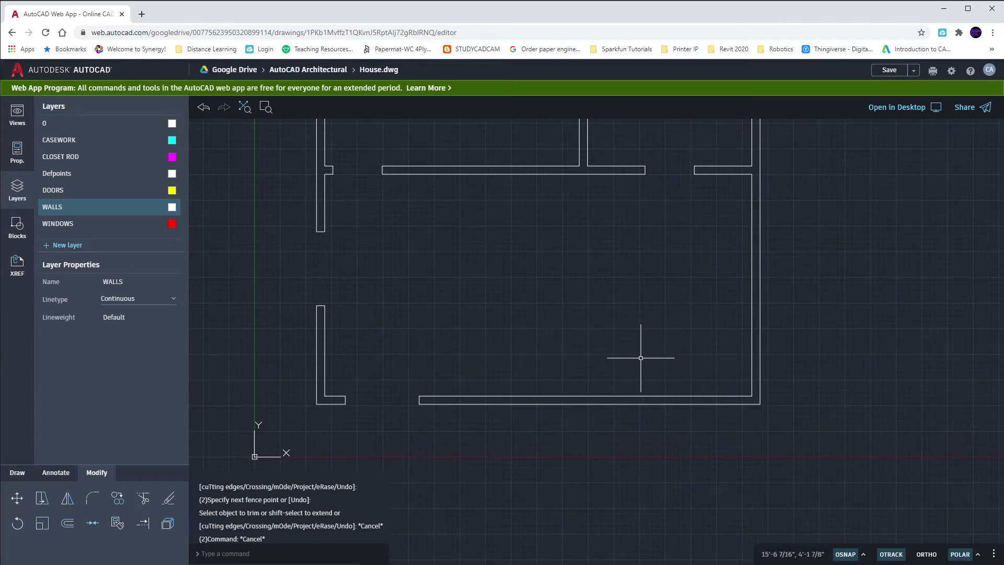
Offset the right exterior wall 2'6 inward, then add two more lines at 4'2 spacing
type("o")
key("Return")
key("Return")
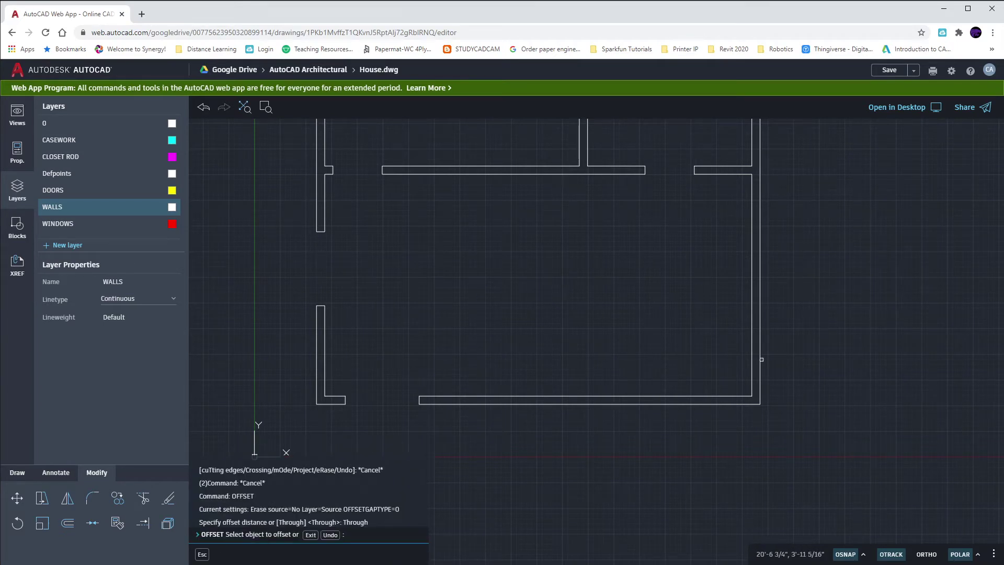
left_click(760, 360)
type("2")
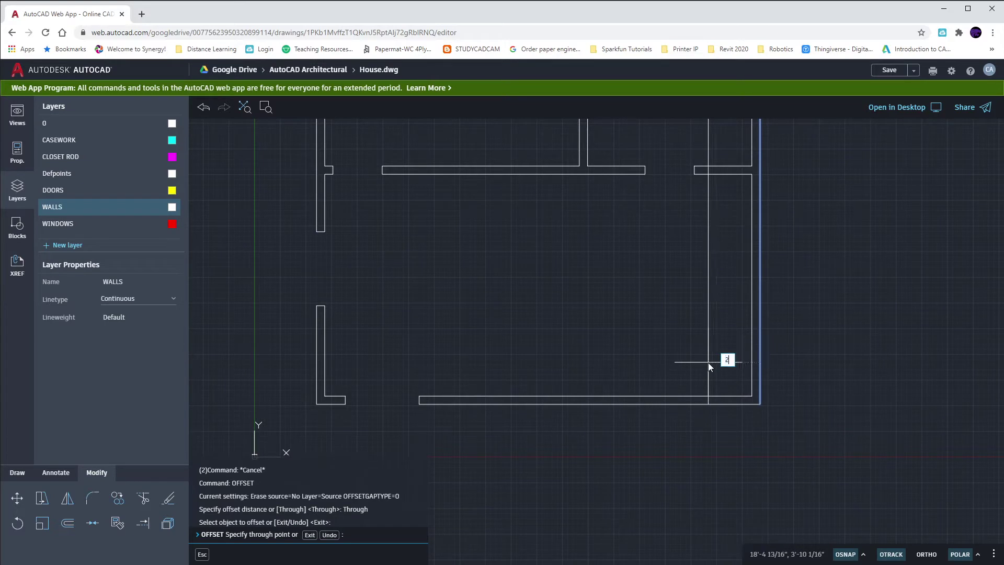
type("'6")
key("Return")
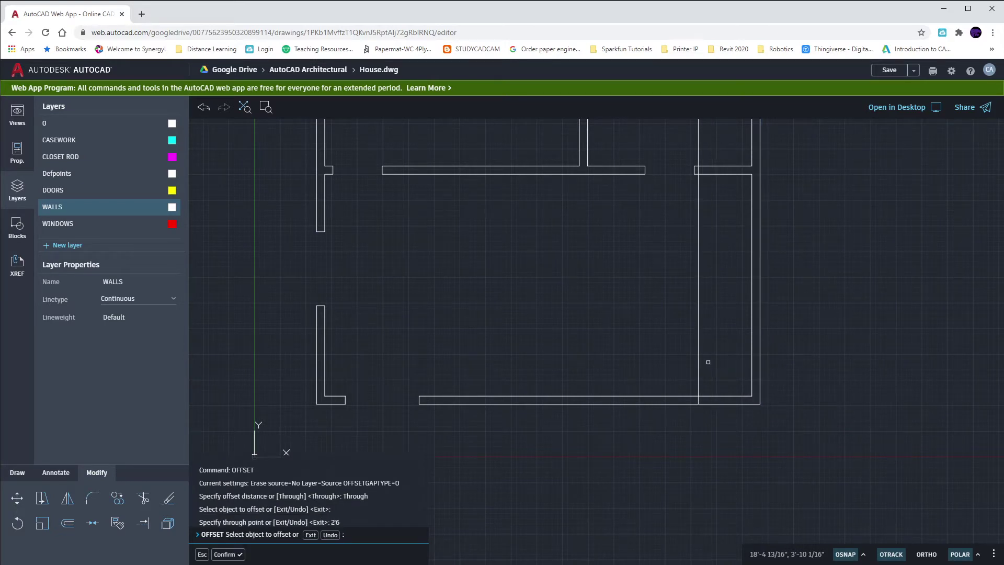
left_click(700, 368)
type("4")
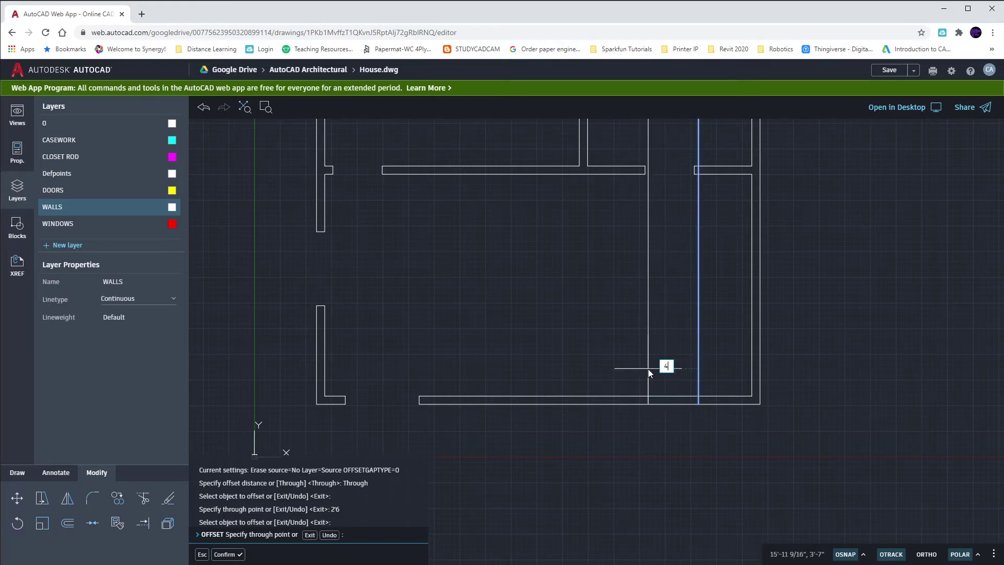
type("'2")
key("Return")
left_click(595, 364)
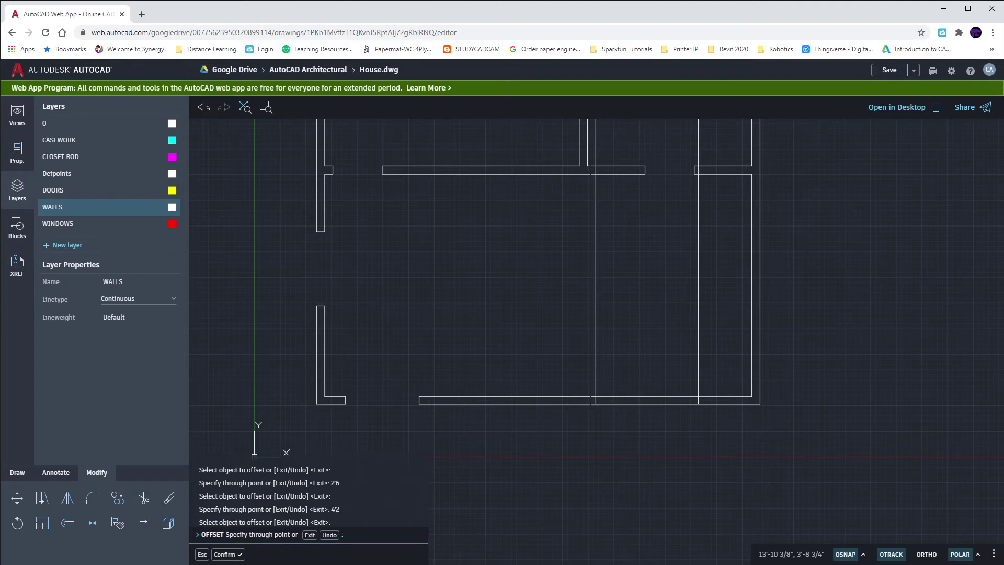
type("4'2")
key("Return")
key("Escape")
key("Escape")
key("Escape")
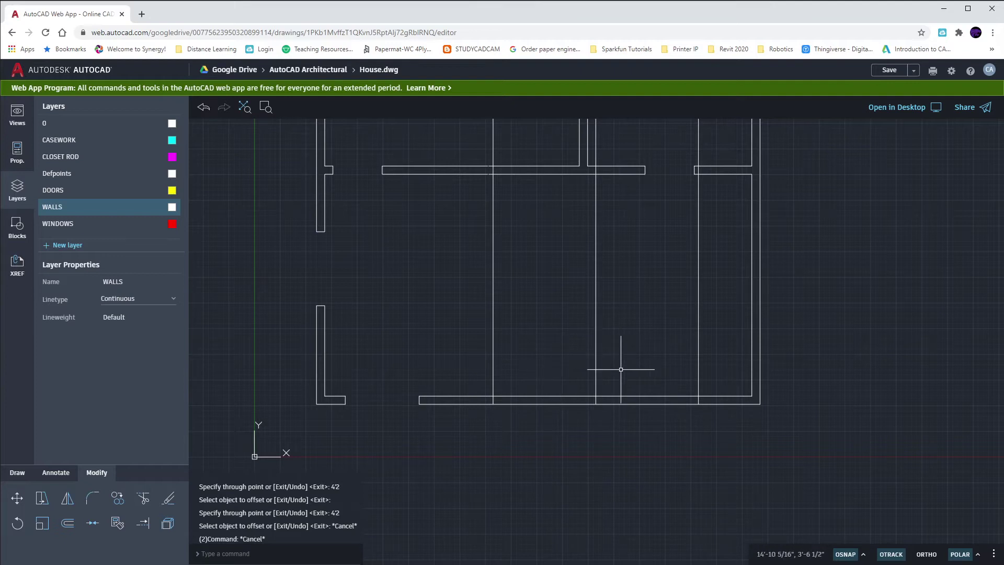
left_click(720, 356)
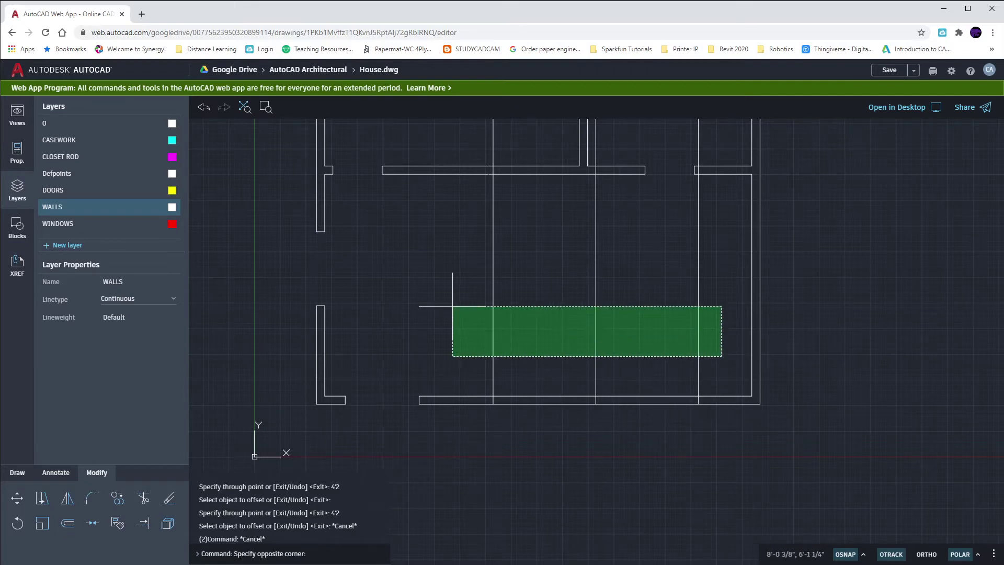
Copy the three guide lines 1'6 to the right and 1'6 to the left
left_click(418, 276)
type("co")
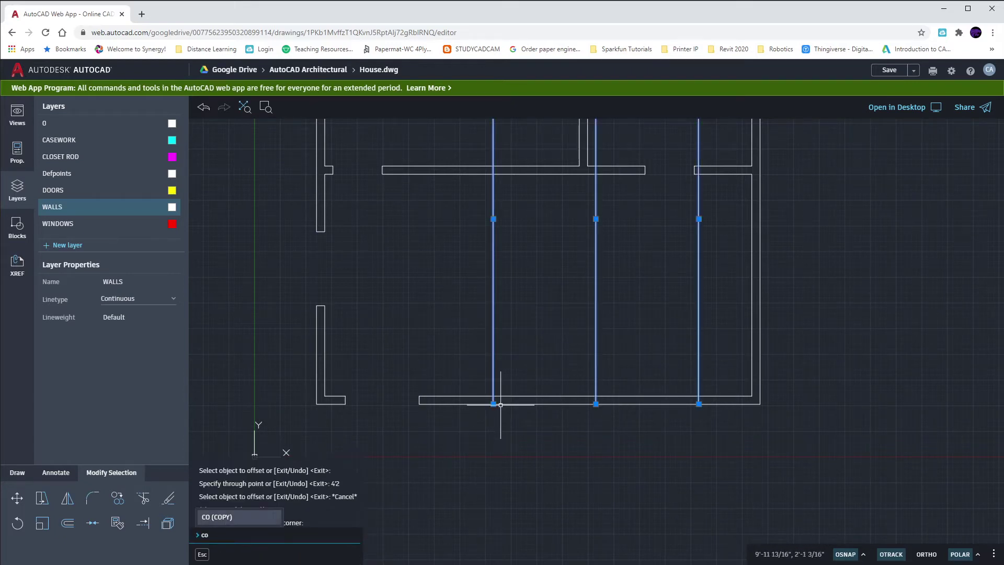
key("Return")
left_click(579, 475)
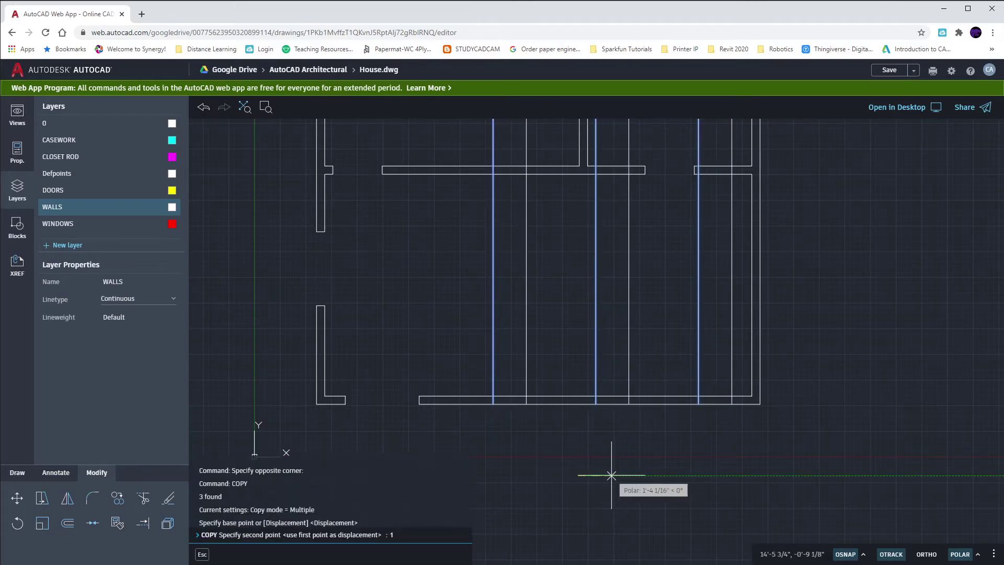
key("Return")
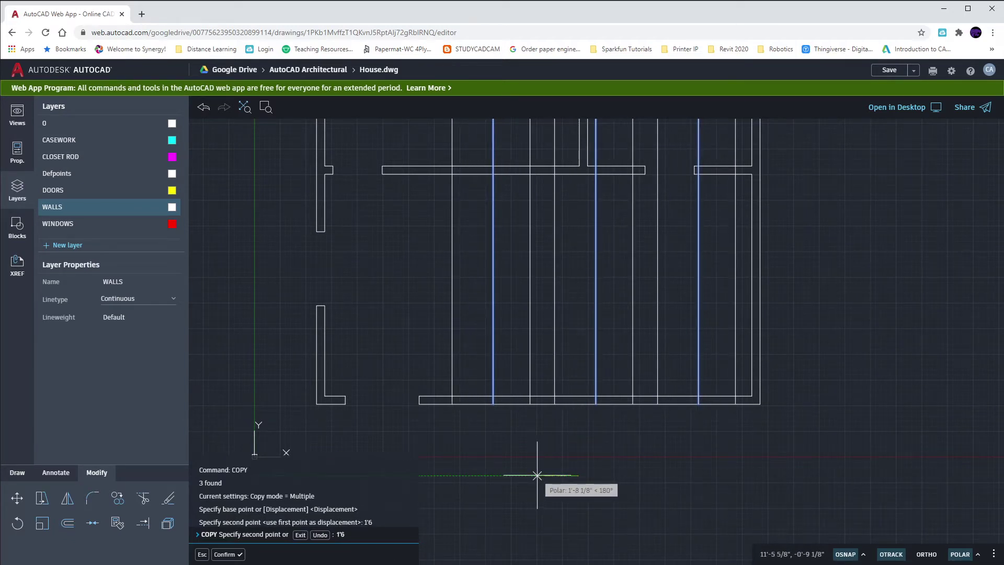
key("Return")
key("Escape")
key("Escape")
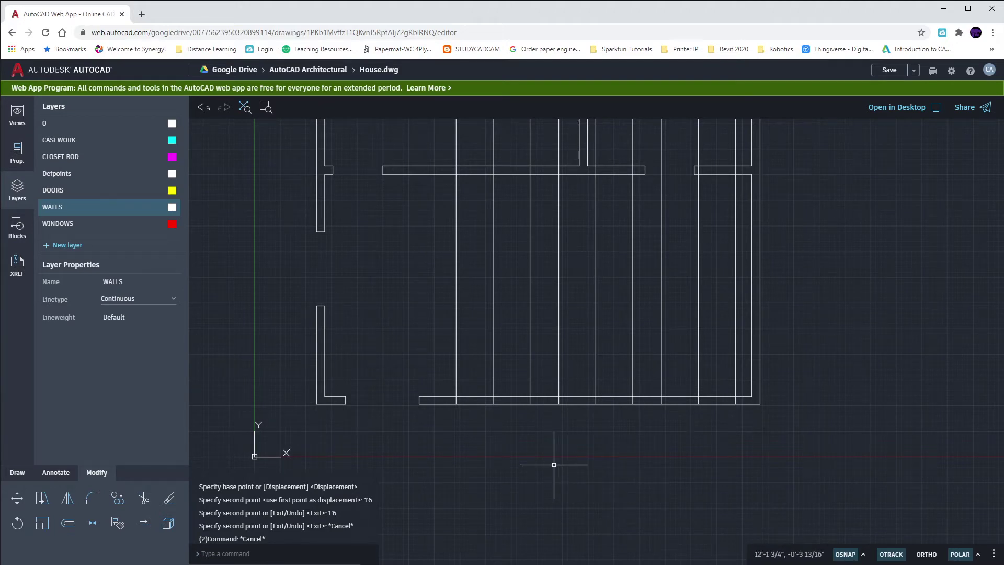
type("tr")
key("Return")
Fence-trim the guide lines and bottom wall into three openings, then erase the leftover stub
left_click_drag(421, 340, 742, 335)
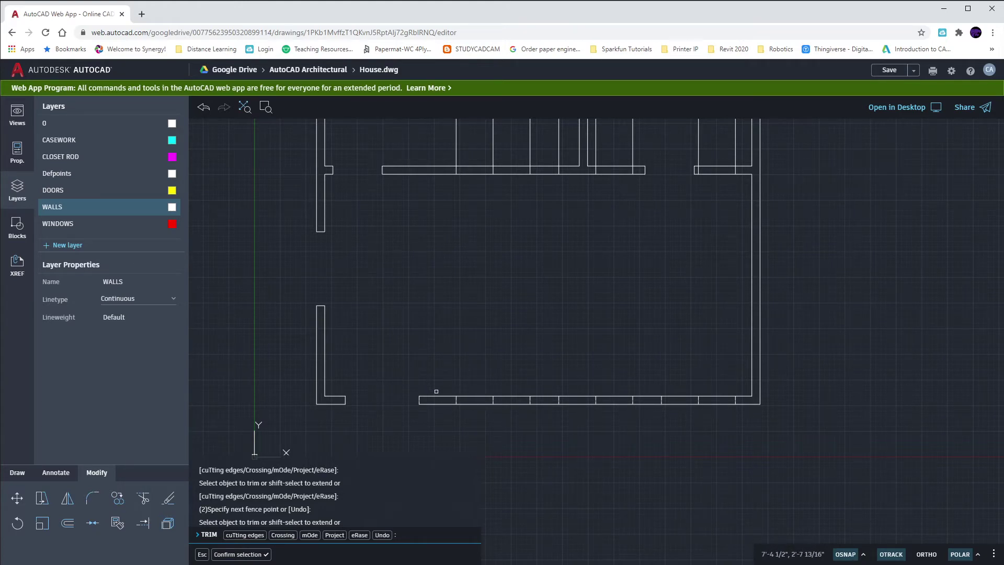
mouse_move(471, 382)
left_mouse_down()
mouse_move(475, 414)
mouse_move(494, 418)
mouse_move(507, 415)
mouse_move(517, 379)
mouse_move(570, 374)
mouse_move(587, 415)
mouse_move(611, 399)
left_mouse_up()
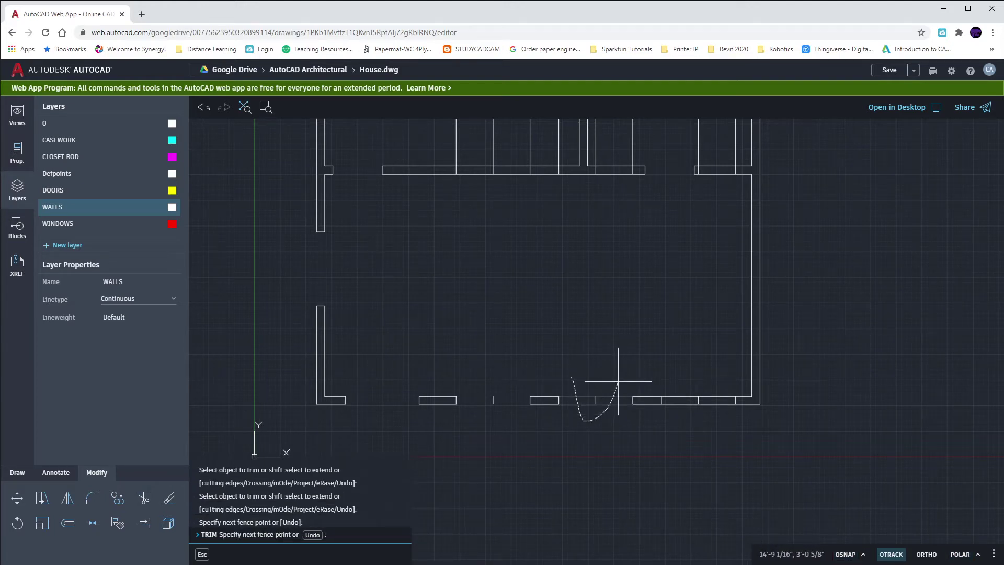
mouse_move(618, 381)
left_mouse_down()
mouse_move(674, 390)
mouse_move(695, 424)
mouse_move(737, 395)
mouse_move(718, 383)
left_mouse_up()
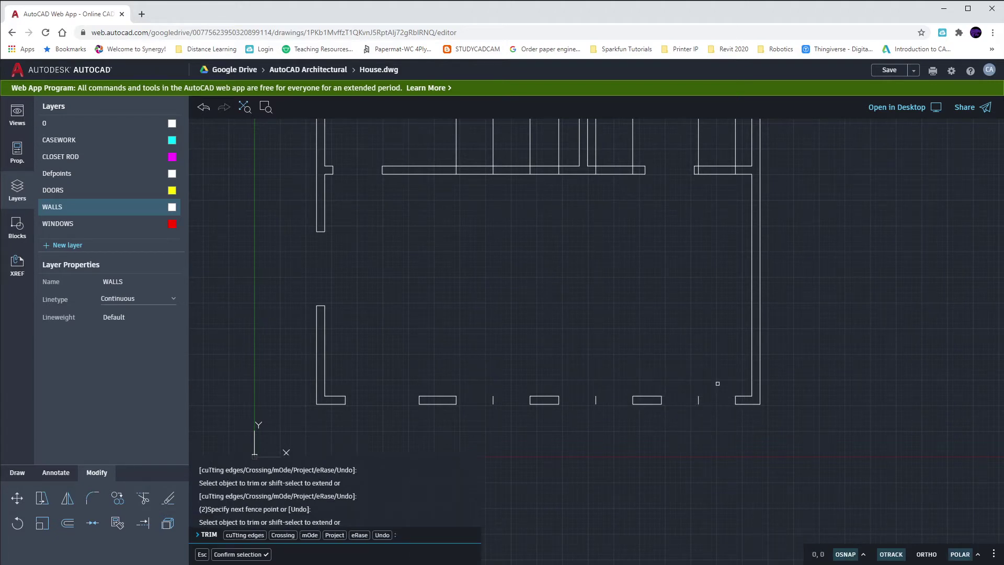
key("Escape")
key("Escape")
left_click(701, 393)
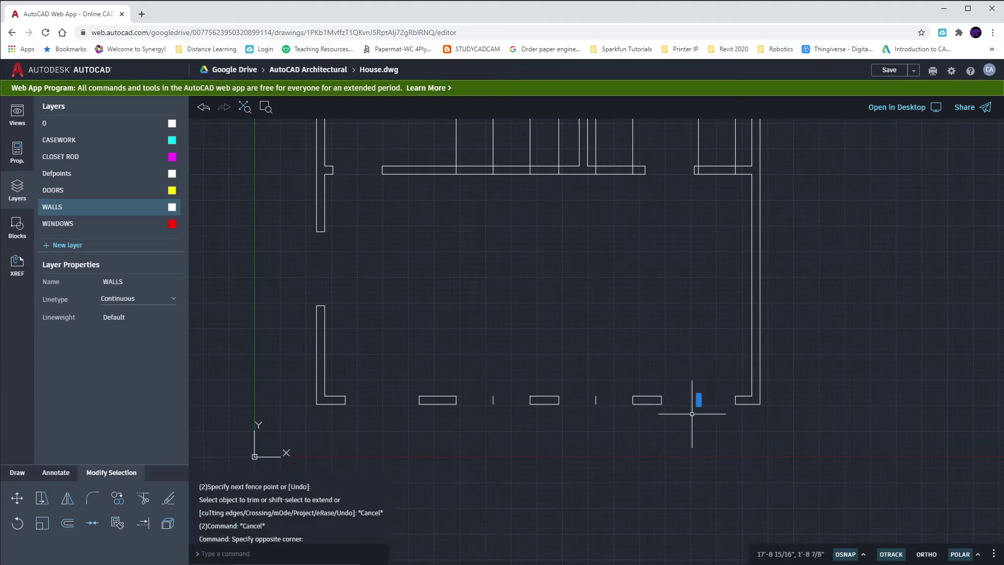
left_click(691, 413)
key("Delete")
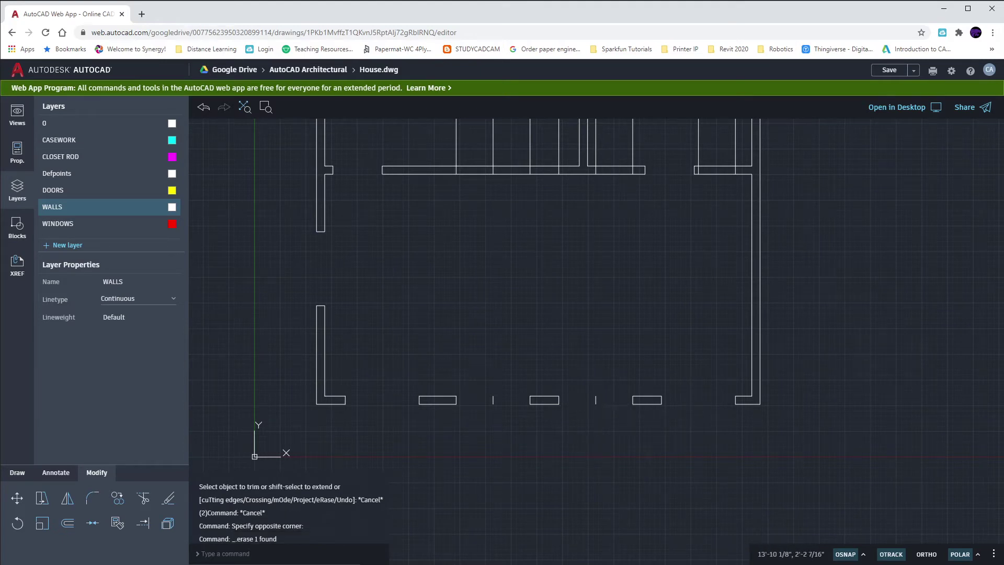
Erase the eight leftover vertical guide lines in the upper rooms
middle_click_drag(538, 320, 542, 491)
left_click(566, 314)
left_click(401, 235)
key("Delete")
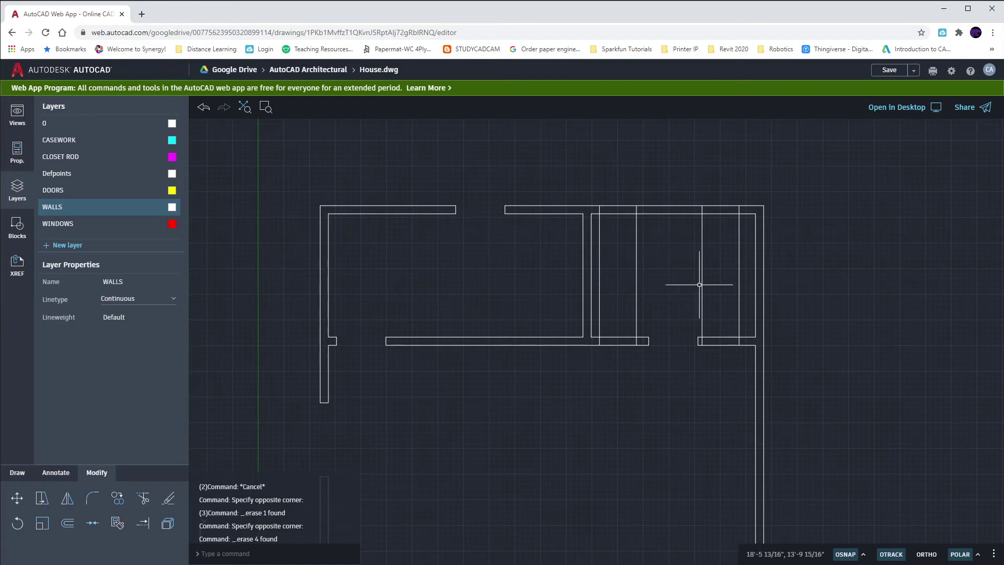
left_click(755, 289)
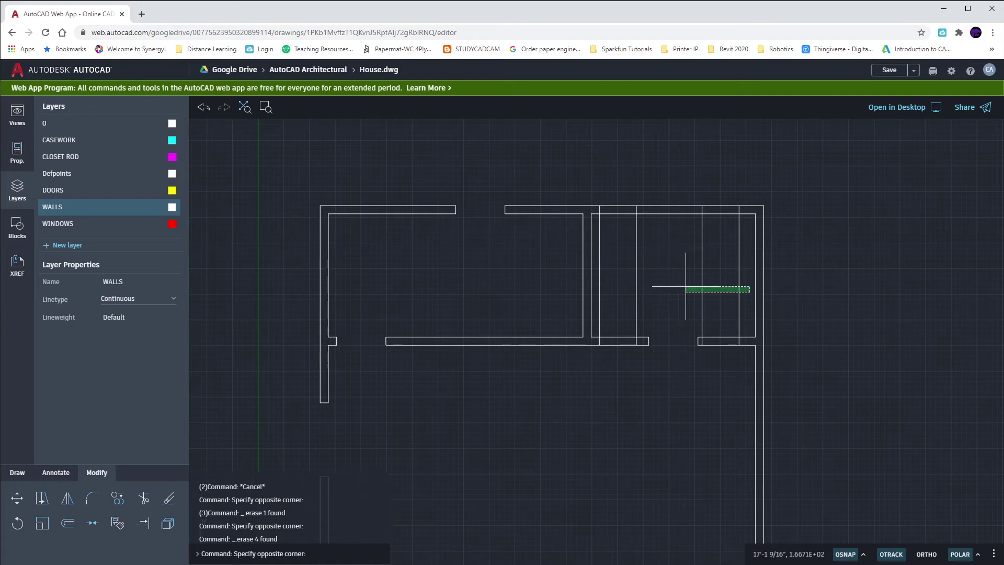
left_click(597, 274)
key("Delete")
Zoom out to the whole floor plan and save House.dwg
left_click(642, 190)
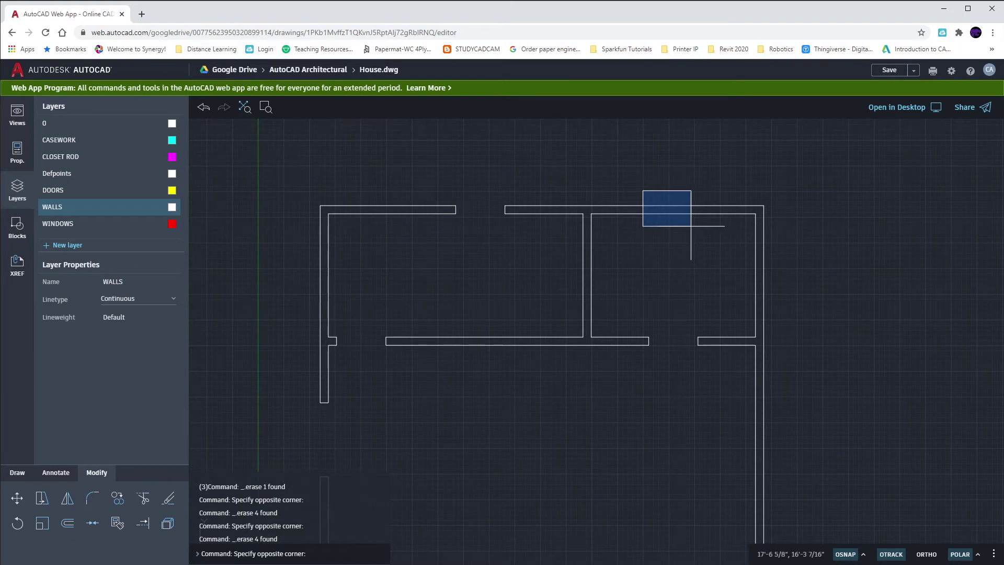
key("Escape")
scroll(688, 229, "down", 4)
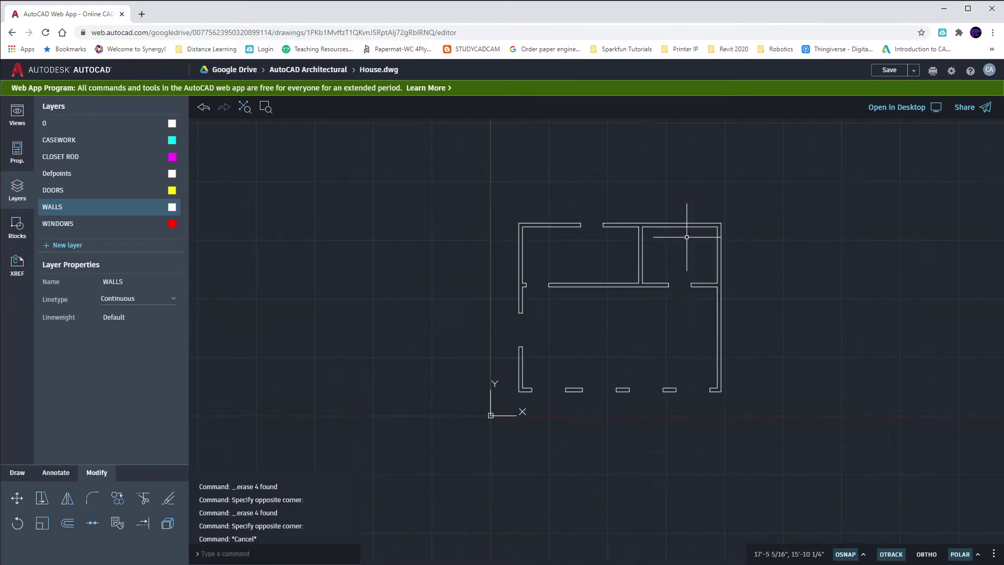
middle_click_drag(682, 339, 682, 325)
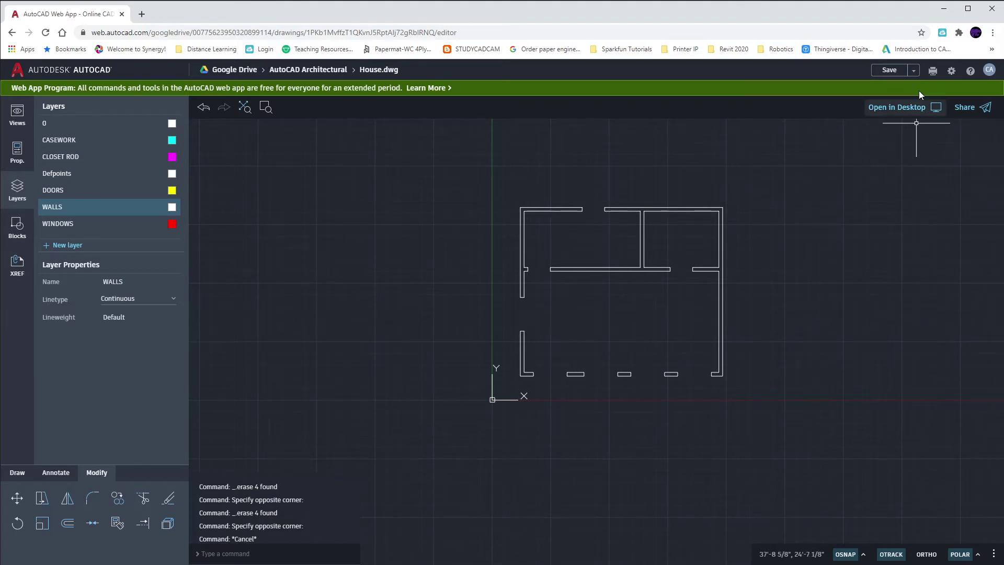
left_click(889, 70)
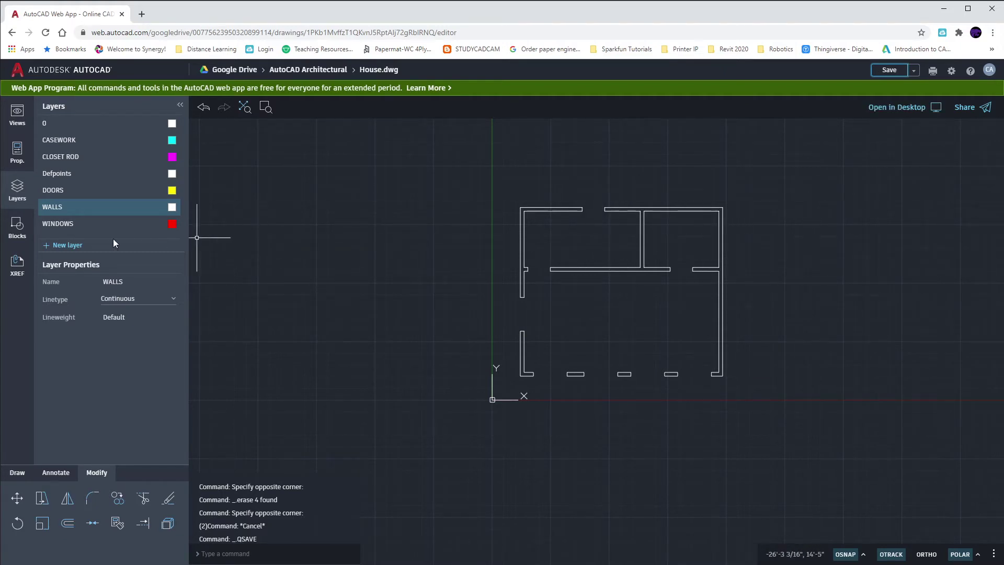
Make WINDOWS the current layer and zoom to the top wall
left_click(62, 226)
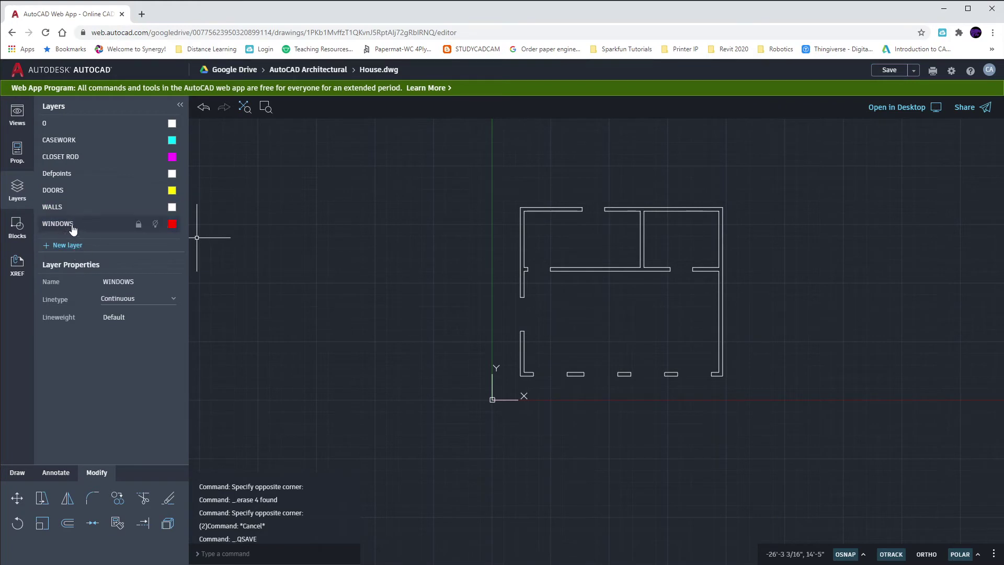
left_click(67, 224)
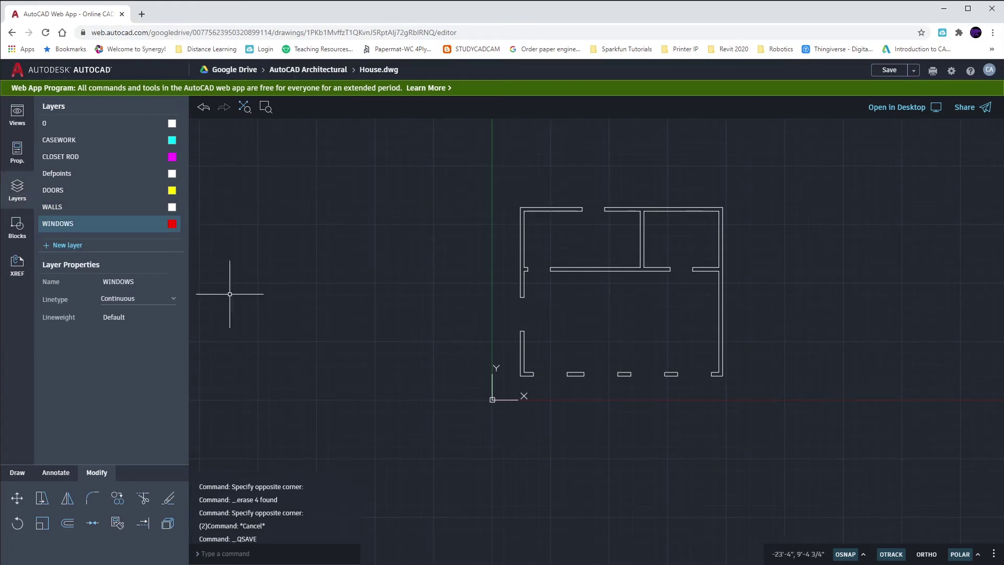
scroll(584, 220, "up", 5)
middle_click_drag(582, 221, 582, 270)
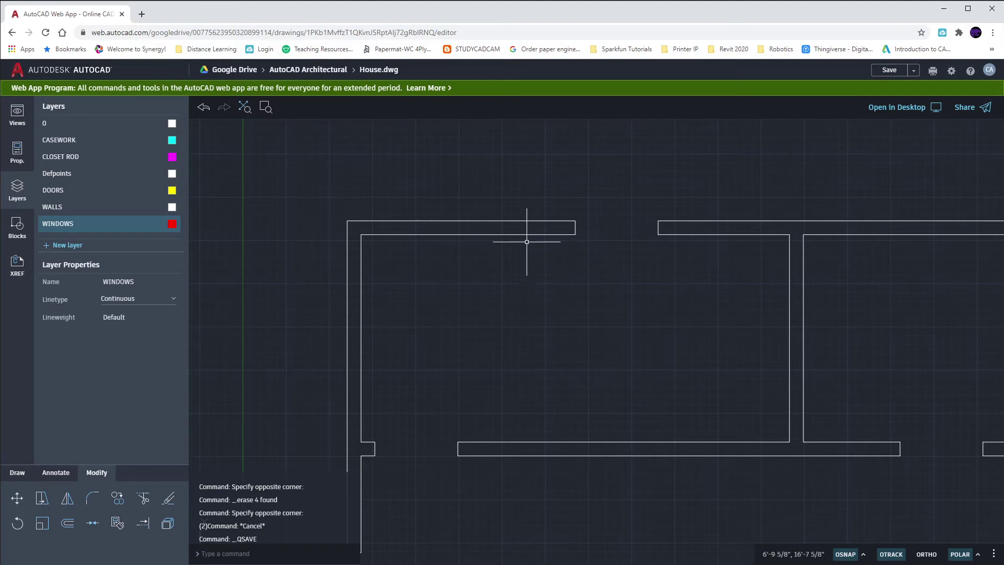
Check the top wall and end lines, then place a rectangle's first corner in the upper-left room
left_click(544, 239)
left_click(519, 202)
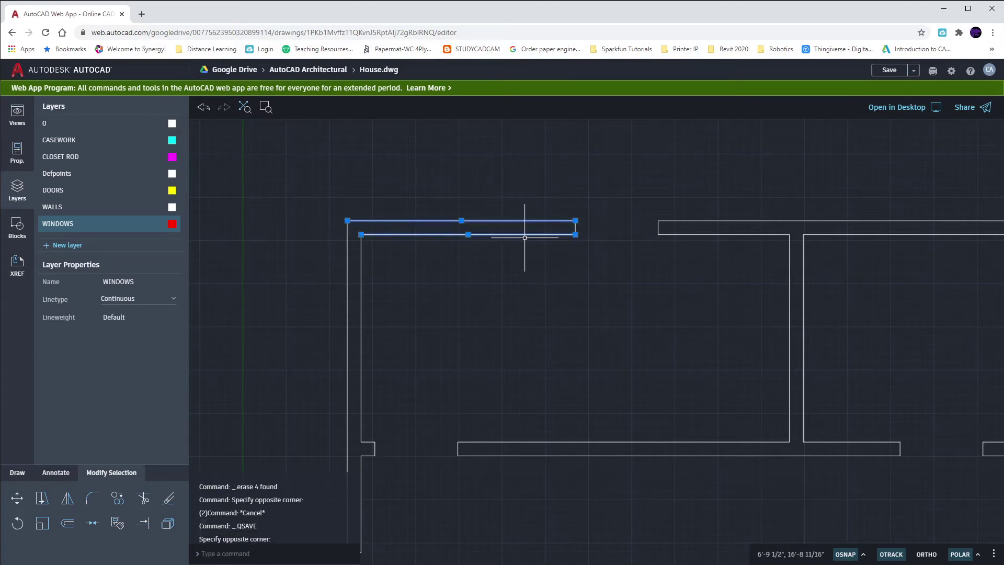
key("Escape")
left_click(555, 209)
left_click(679, 254)
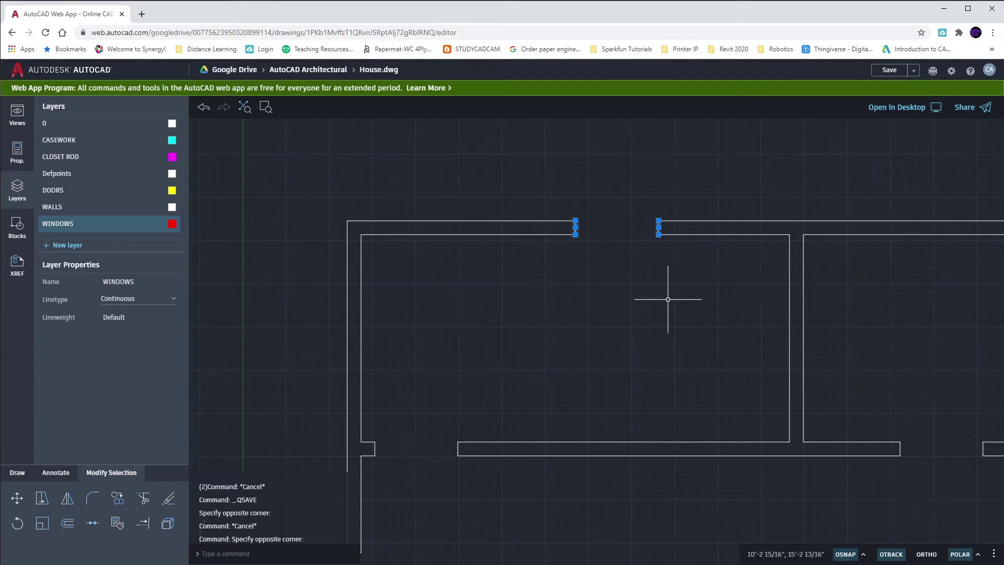
key("Escape")
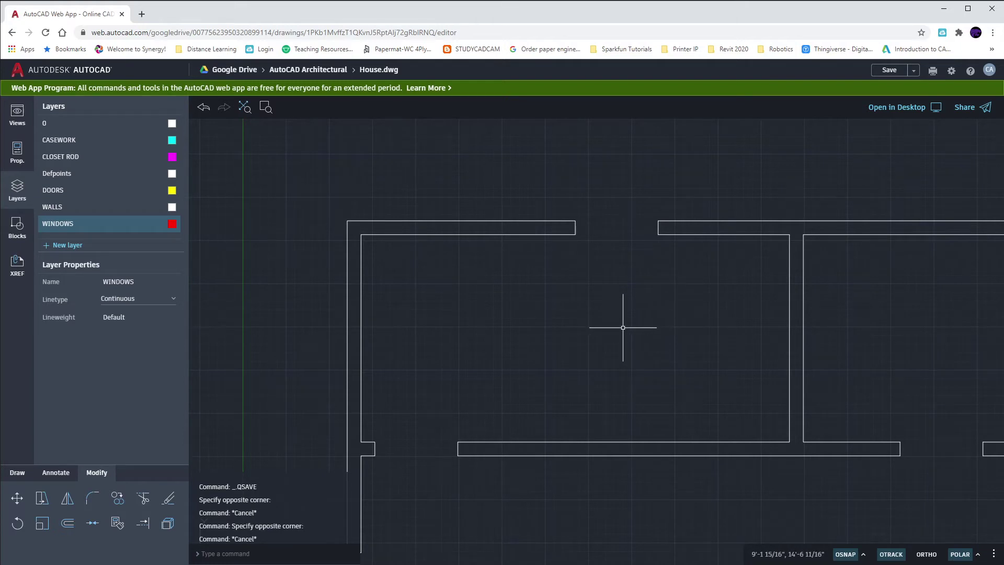
left_click(17, 472)
left_click(17, 499)
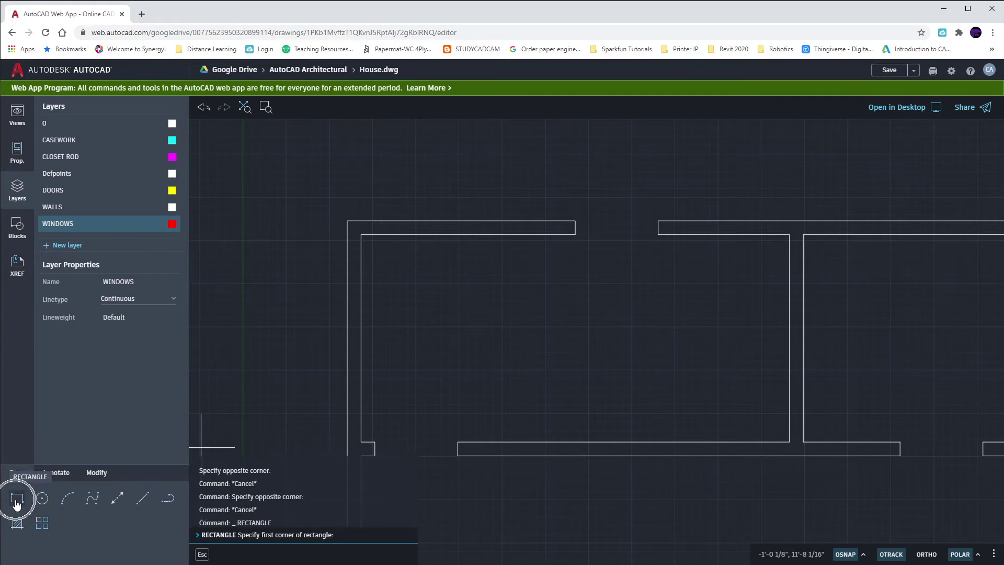
left_click(583, 324)
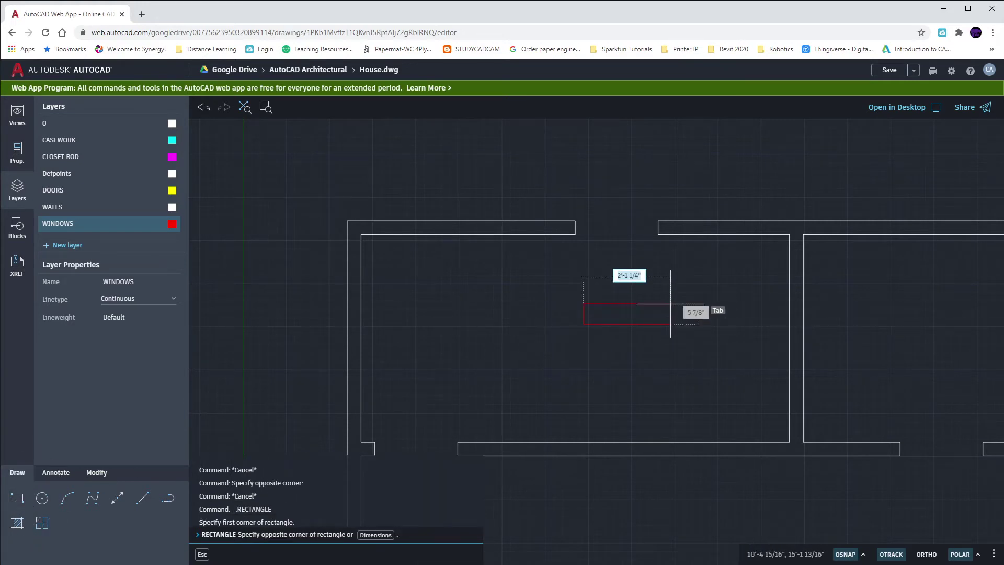
Complete the window rectangle at 2' by 4
type("2'")
key("Tab")
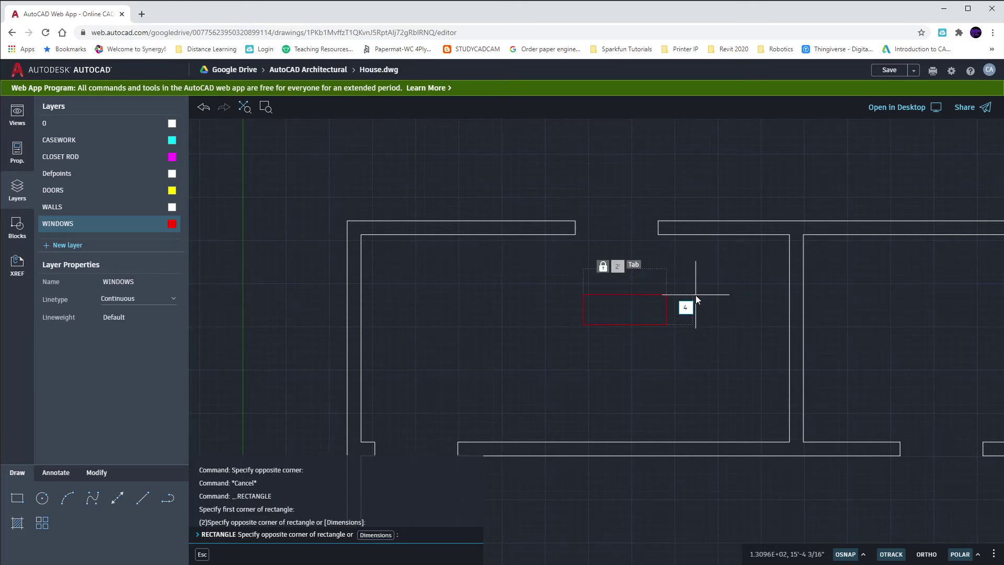
type("4")
key("Return")
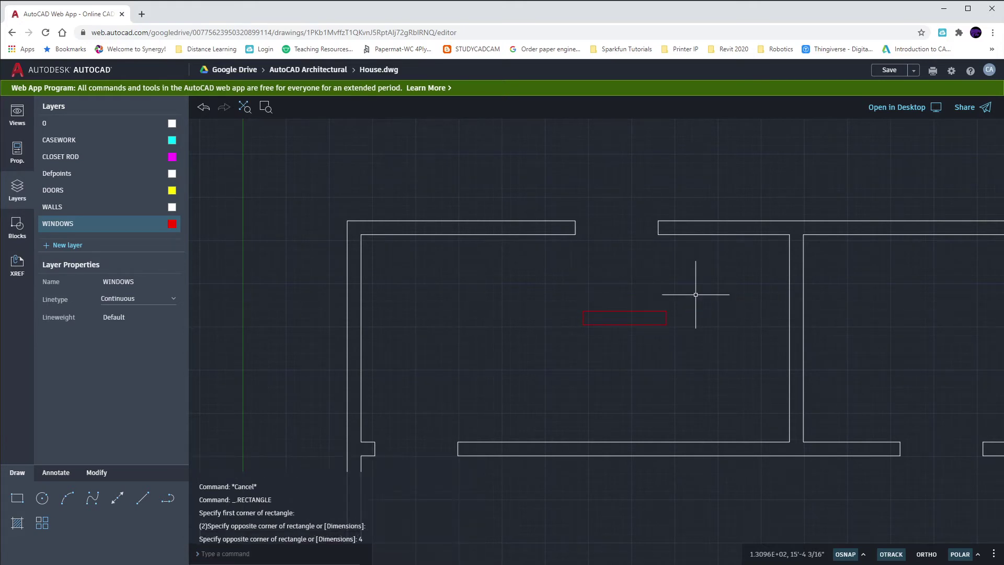
key("Escape")
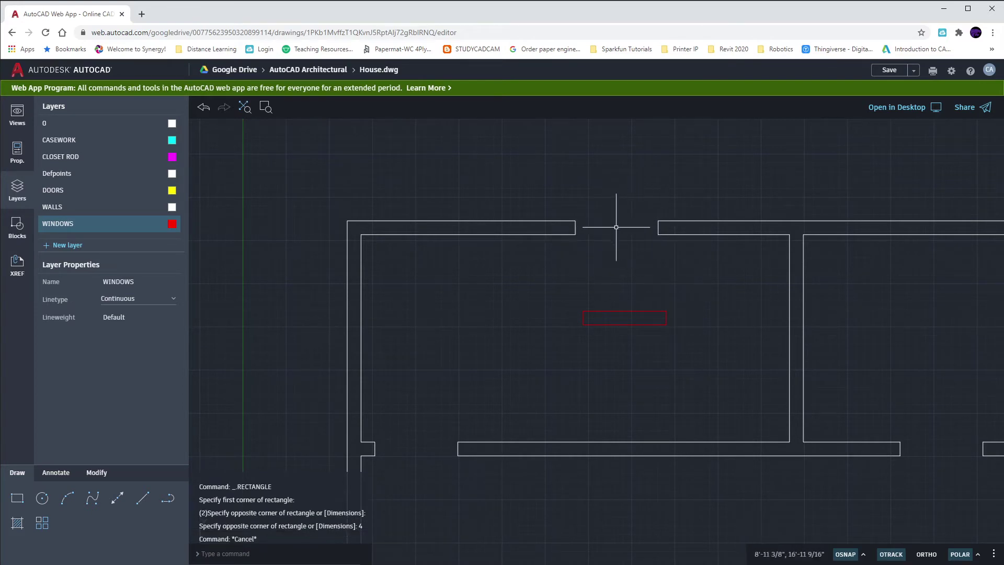
Draw a trial rectangle across the top wall opening, then delete it
left_click(16, 505)
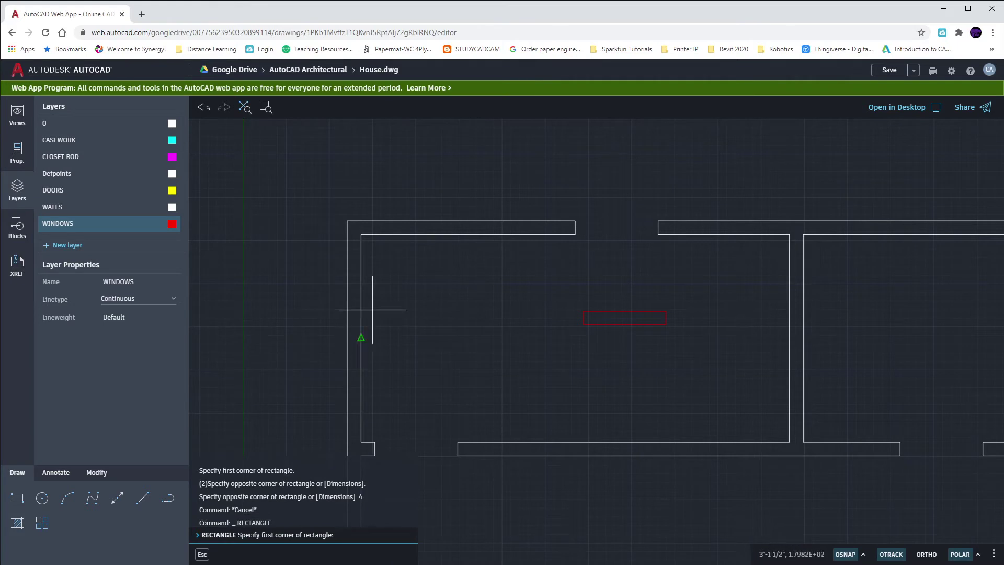
left_click(575, 234)
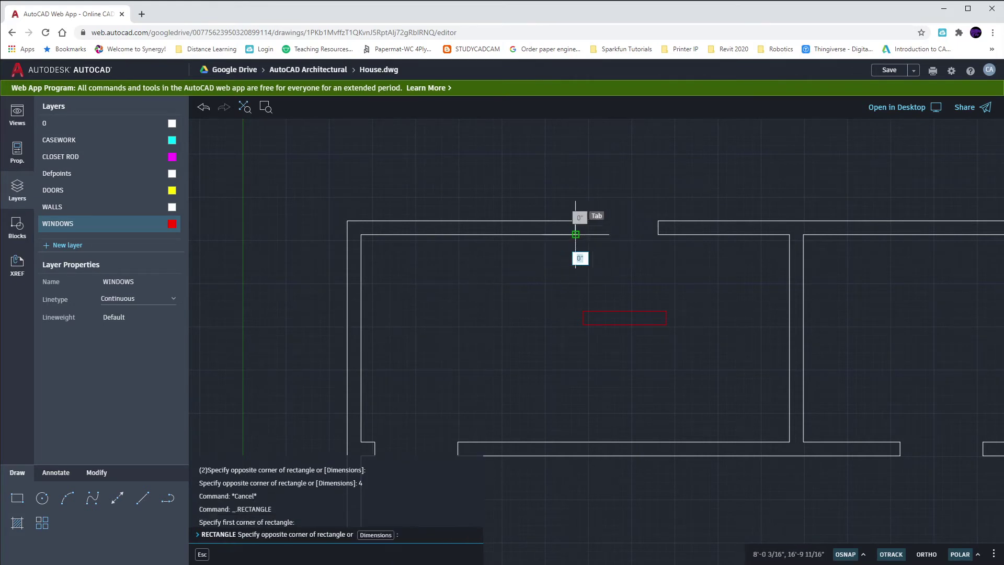
left_click(658, 221)
key("Escape")
left_click(663, 221)
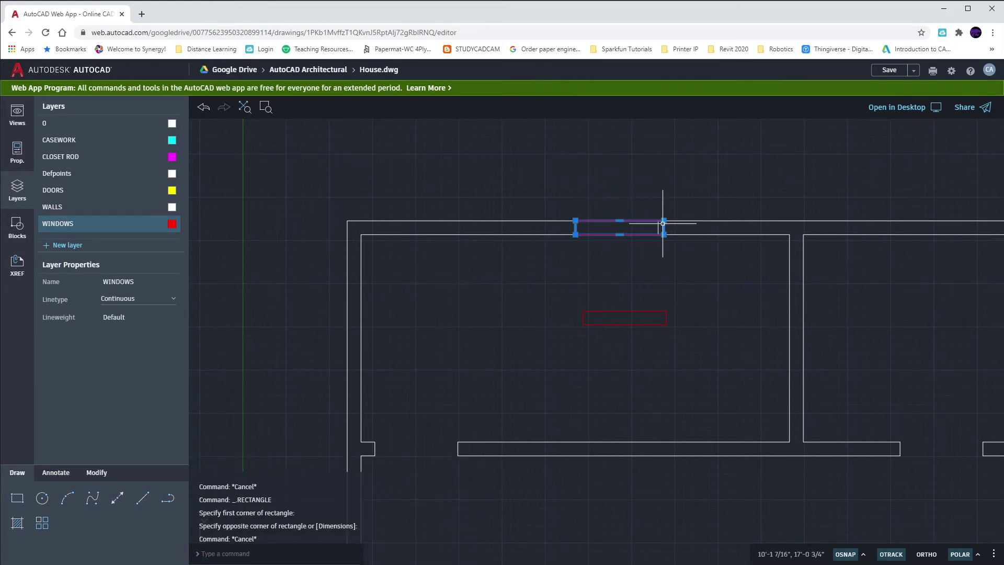
key("Delete")
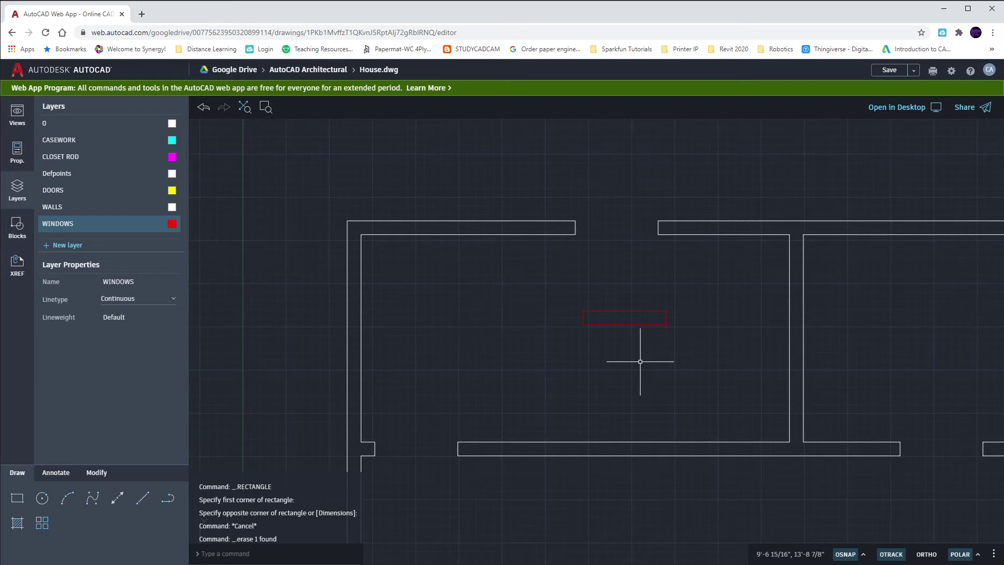
Move the loose red window by its lower-left corner into the top wall opening
type("l")
key("Return")
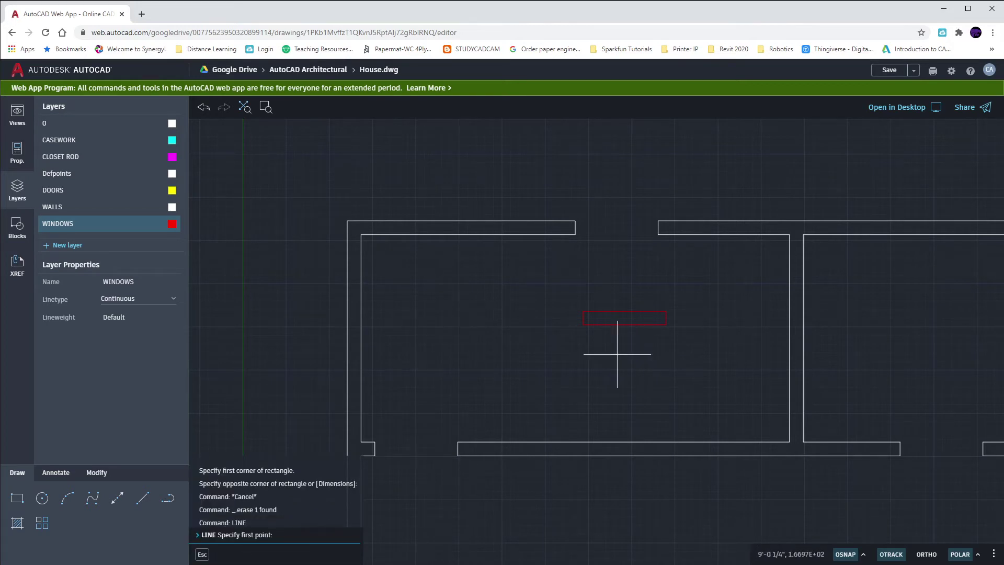
left_click(583, 318)
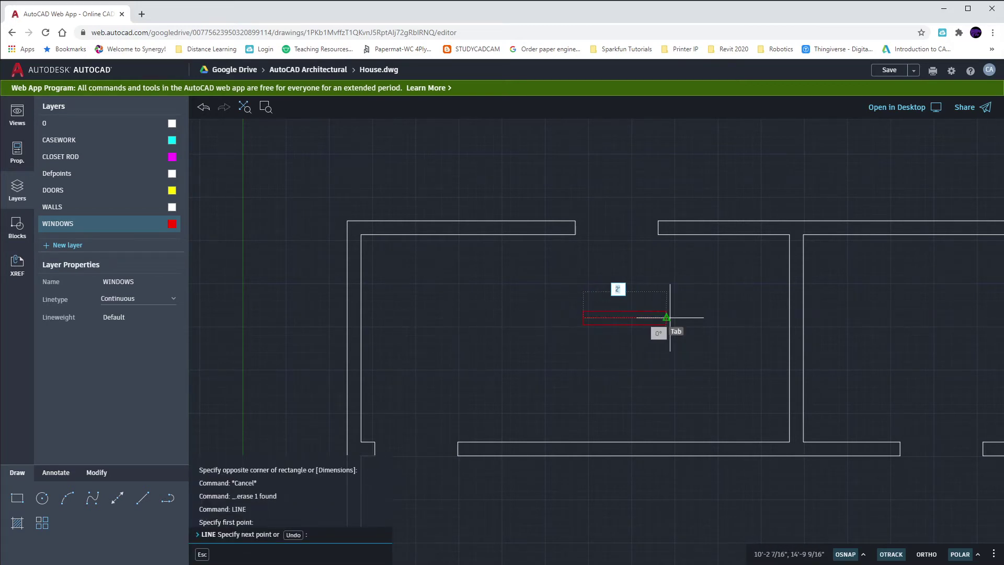
key("Escape")
key("Escape")
left_click(688, 373)
left_click(570, 296)
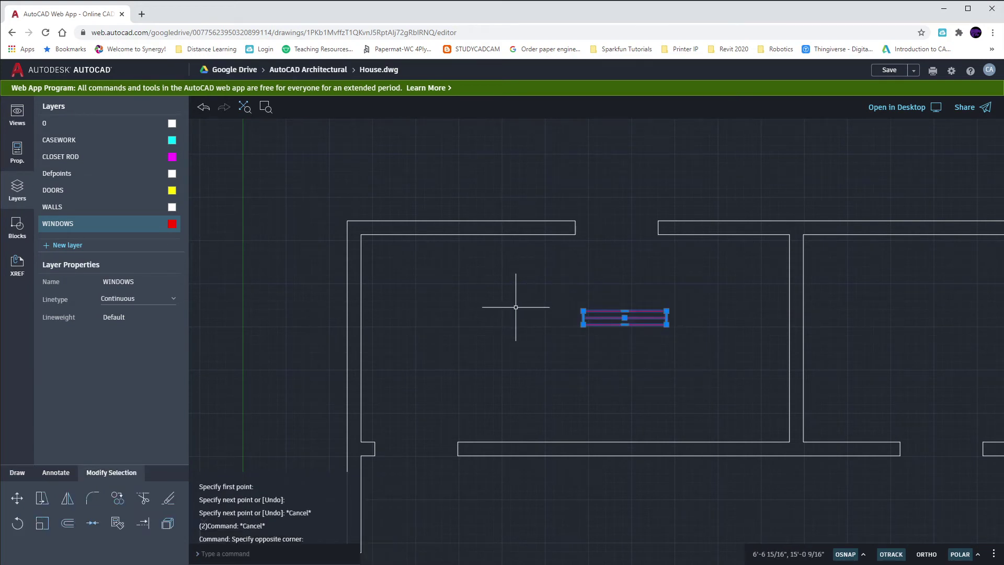
type("m")
key("Return")
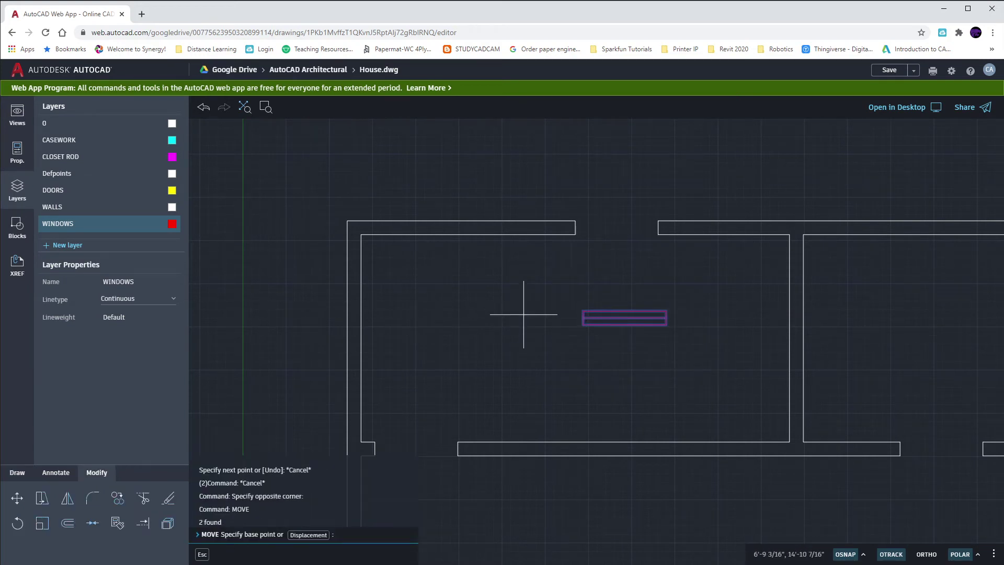
left_click(583, 324)
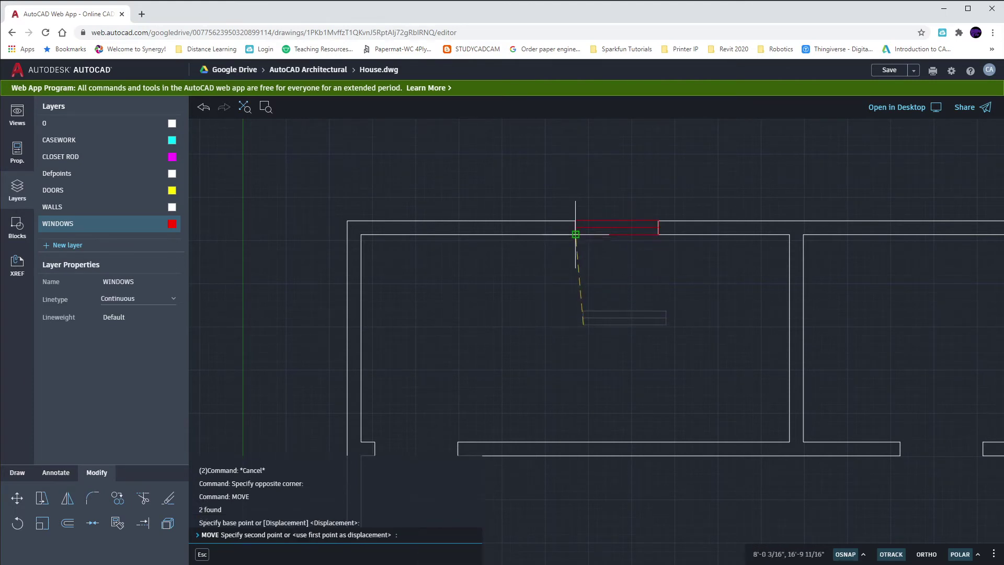
left_click(576, 234)
Select the window's right end line, then clear the selection
left_click(647, 203)
left_click(663, 254)
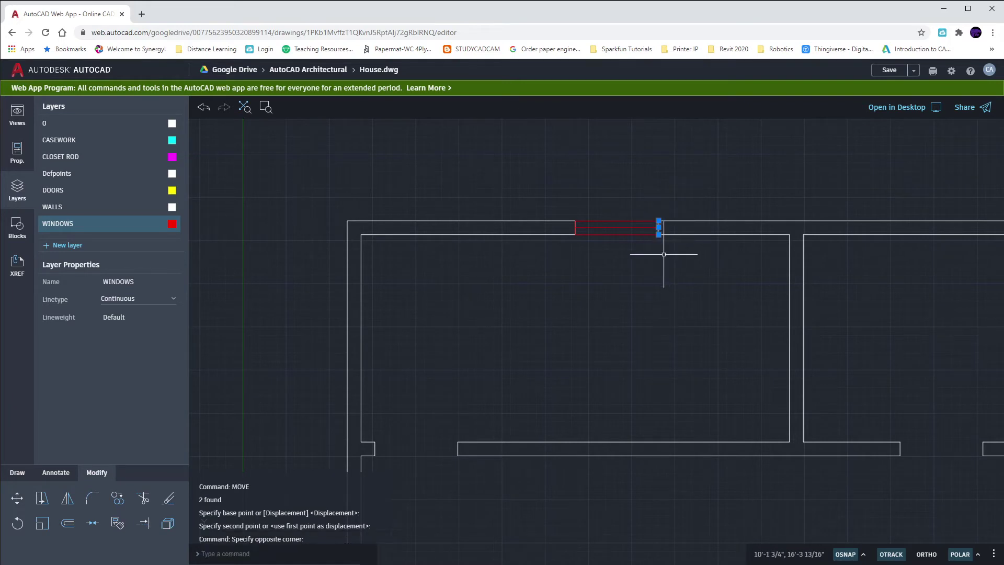
key("Escape")
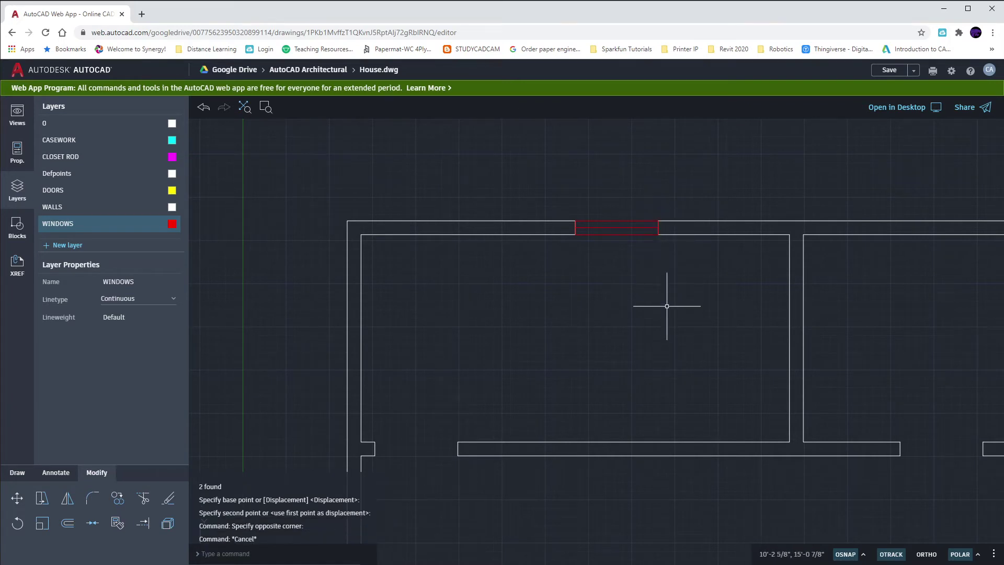
Zoom out and make WALLS the current layer
scroll(668, 305, "down", 5)
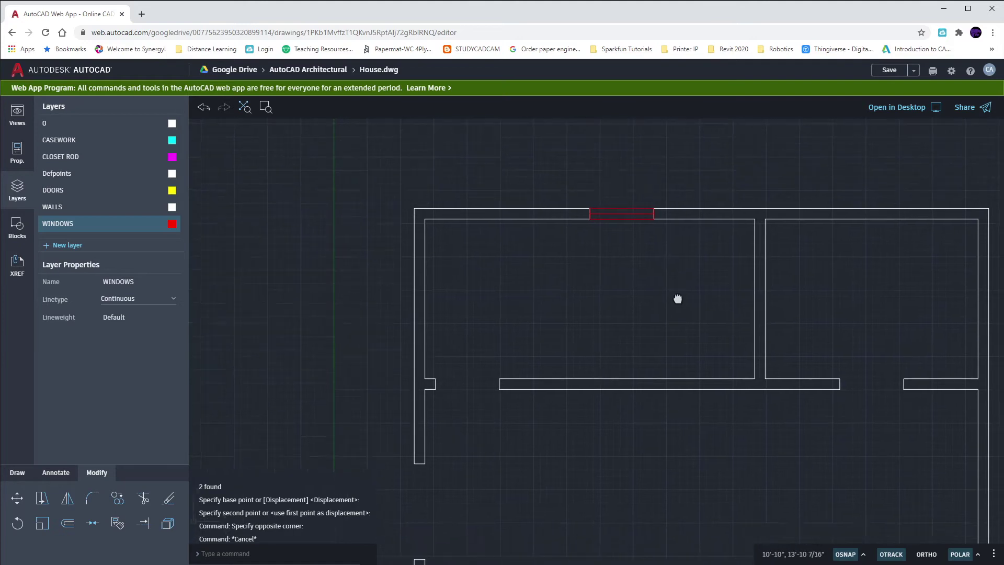
scroll(667, 295, "down", 2)
scroll(667, 309, "down", 1)
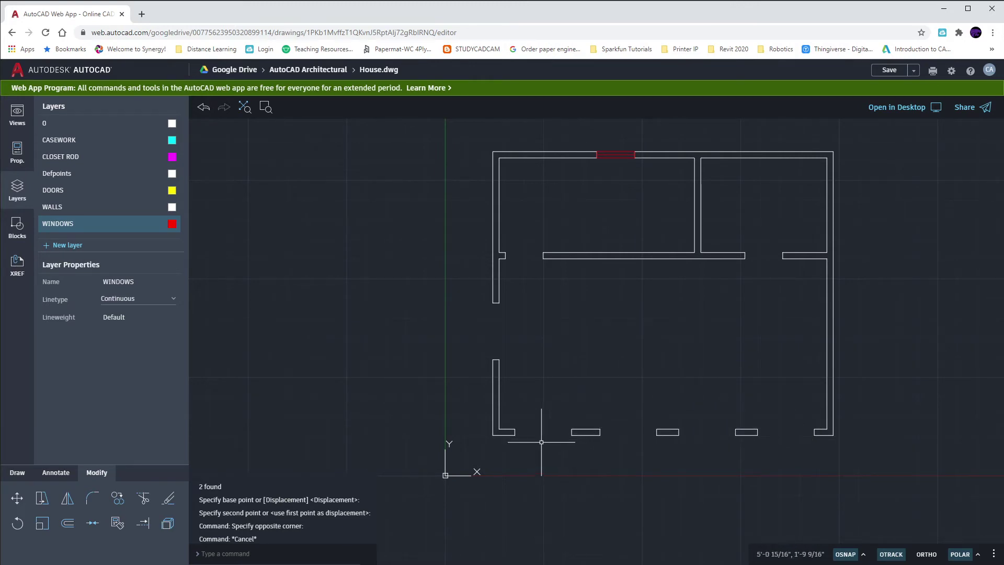
left_click(60, 207)
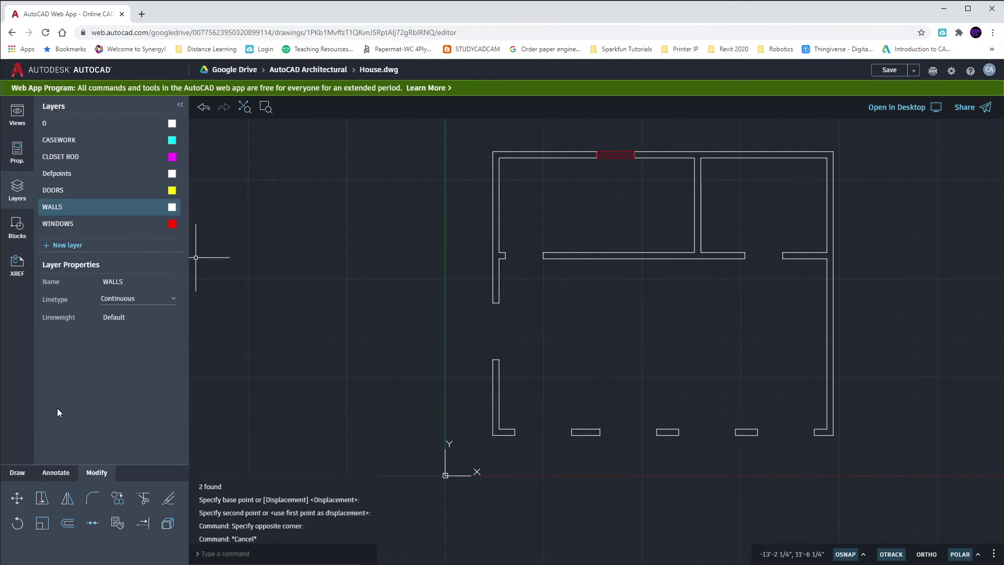
Draw a wall line along the bottom wall from its lower-left corner
left_click(18, 473)
left_click(68, 498)
left_click(144, 499)
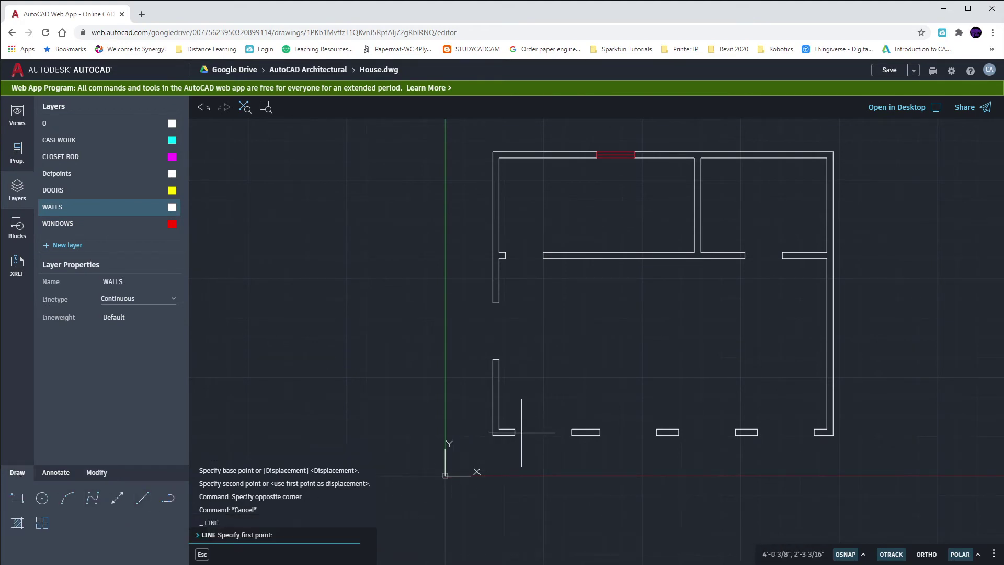
left_click(515, 434)
left_click(571, 435)
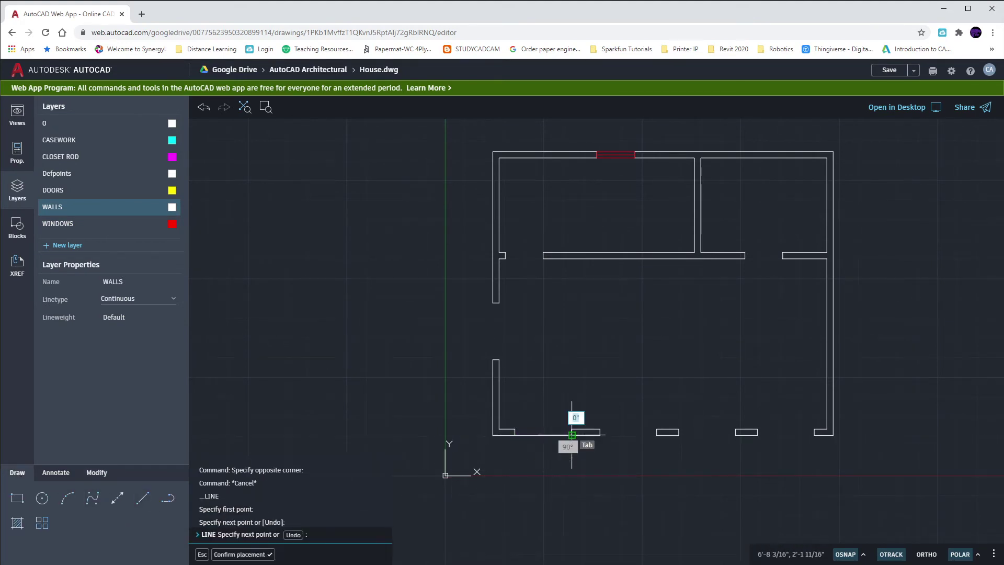
key("Escape")
key("Escape")
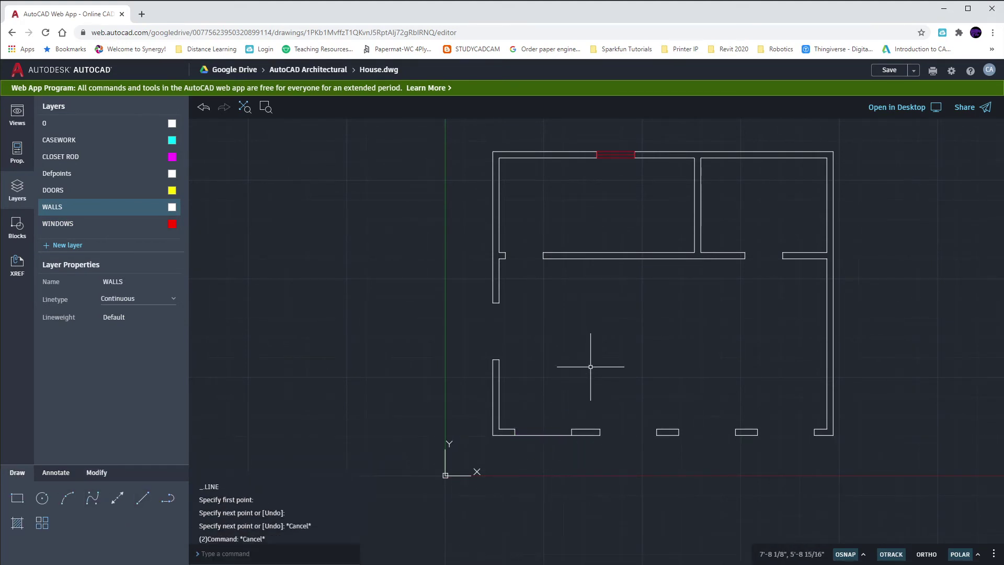
On the WINDOWS layer, draw a 3' by 4" window rectangle above the bottom wall
left_click(61, 224)
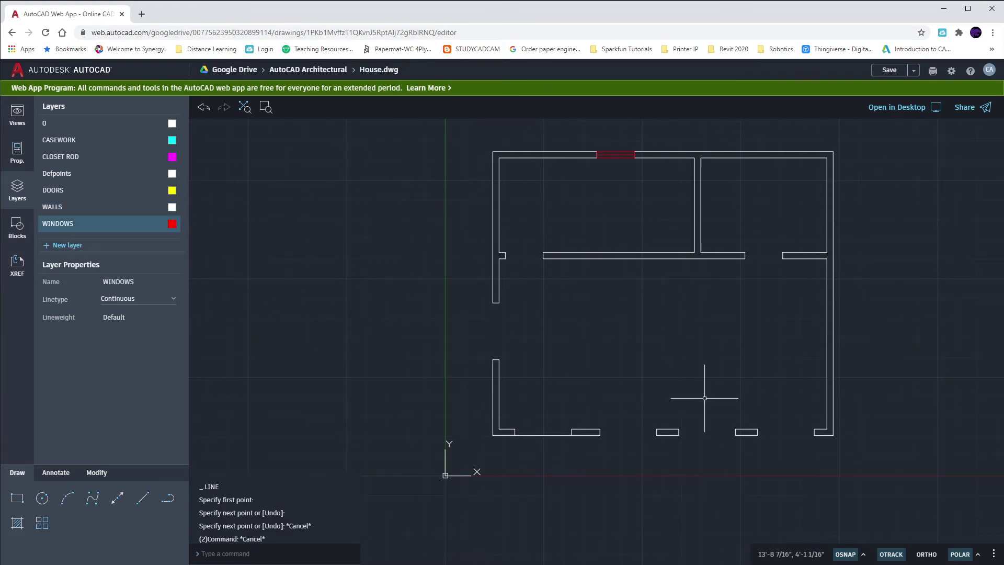
left_click(16, 500)
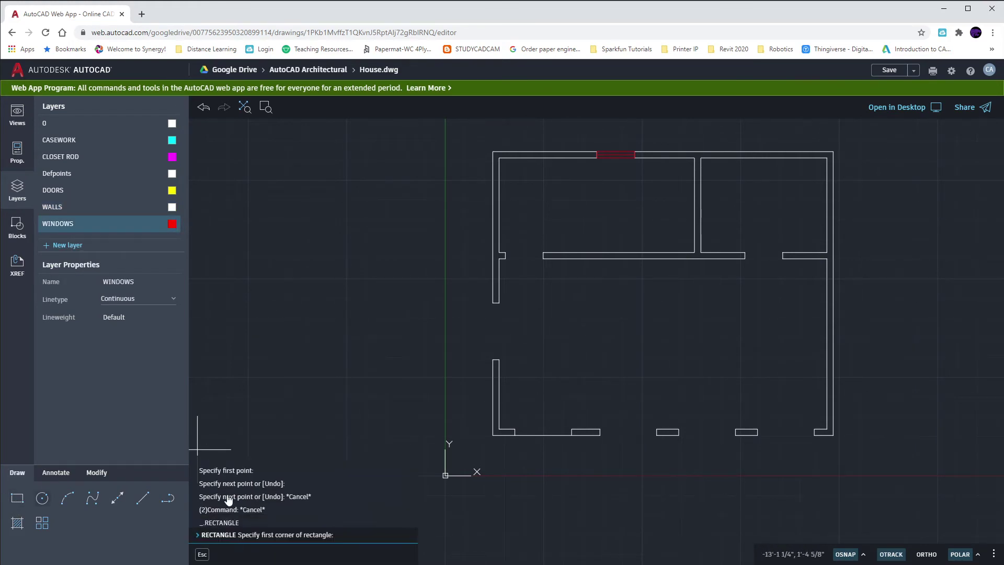
left_click(617, 406)
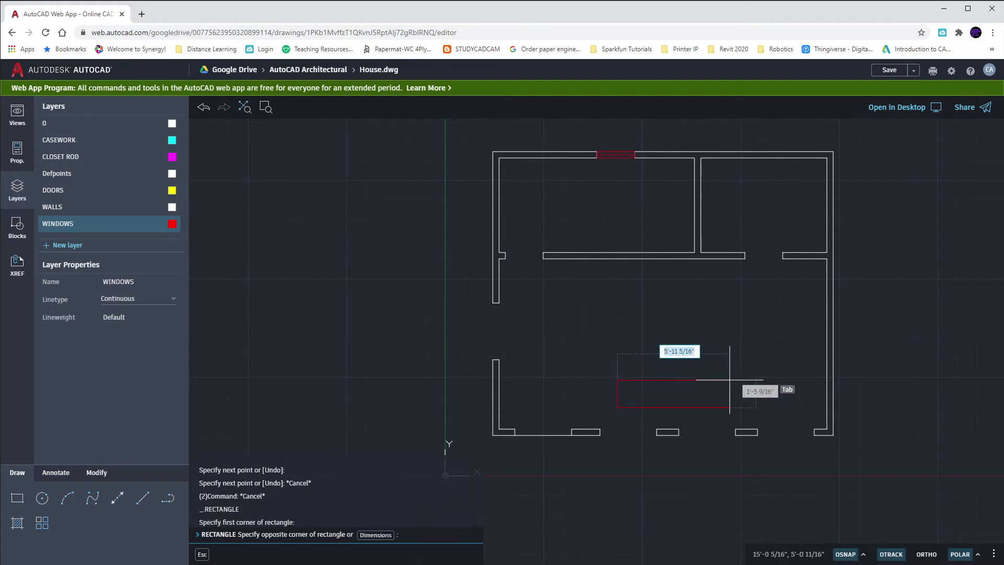
type("3'")
key("Tab")
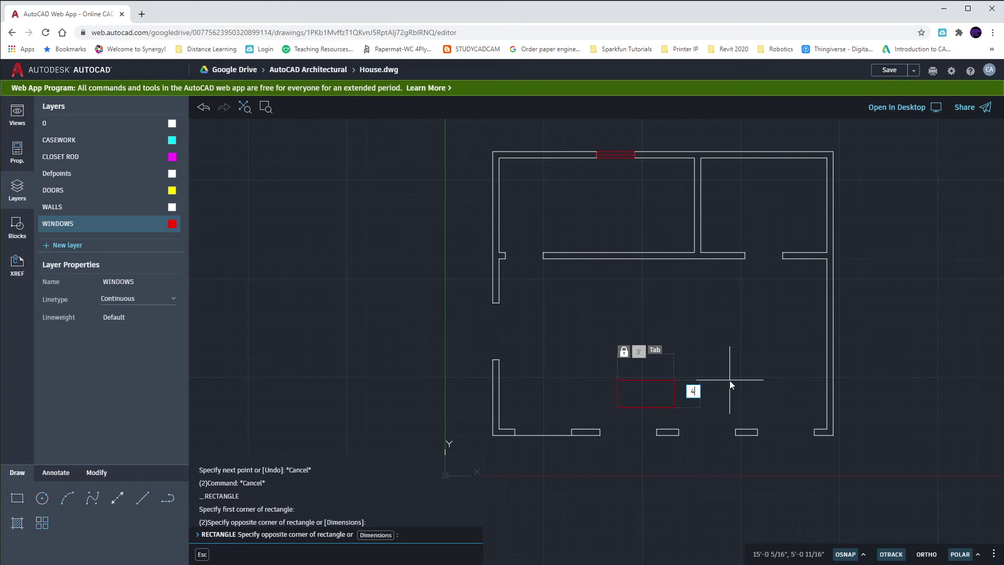
type("4")
key("Return")
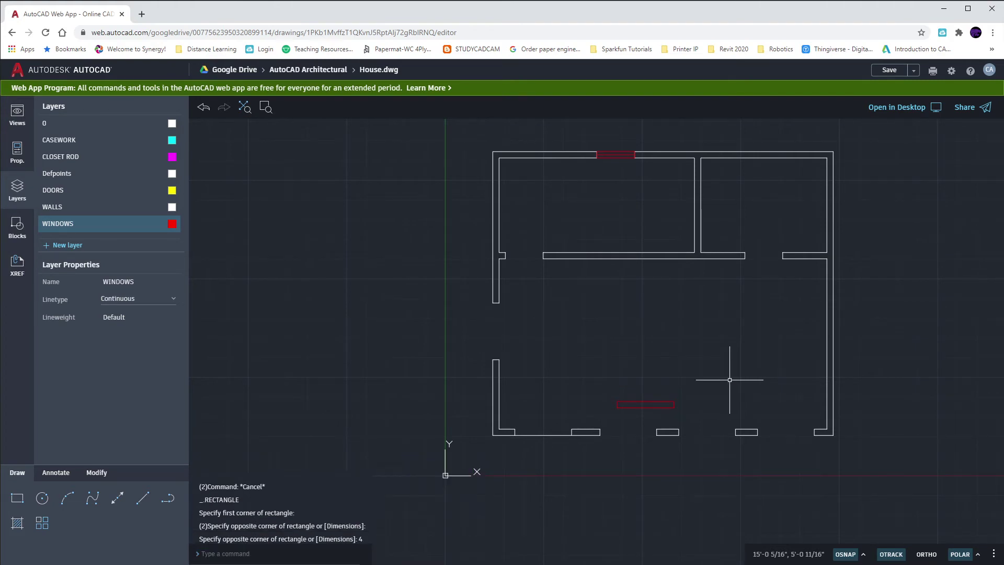
Start a line at the window's right edge, cancel it, and pan the plan
type("l")
key("Return")
scroll(710, 410, "up", 3)
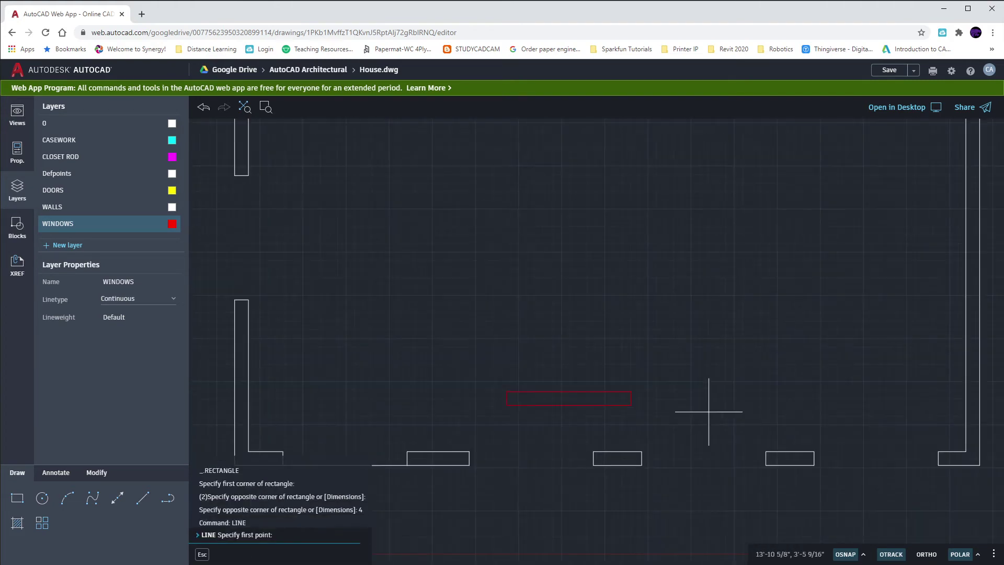
left_click(631, 397)
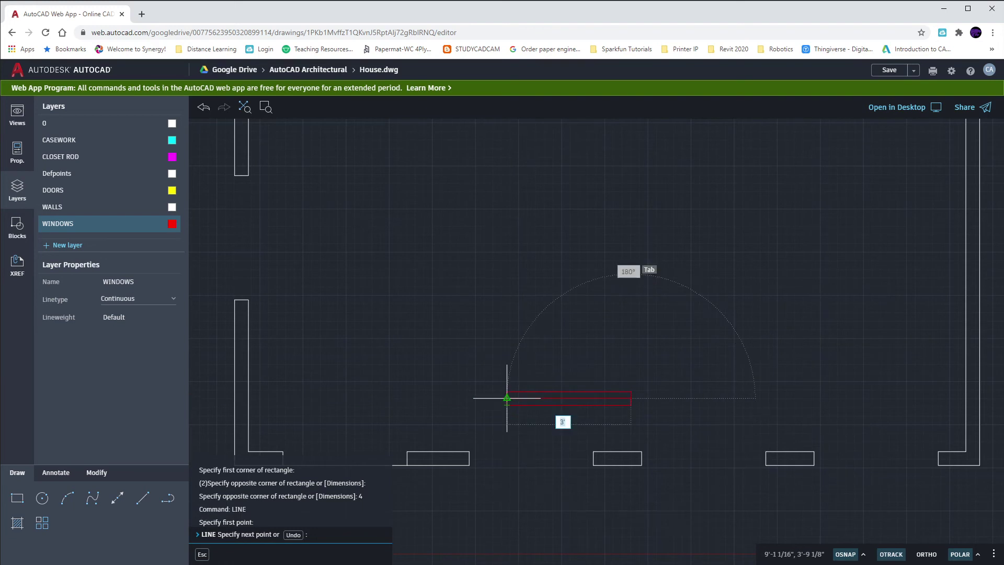
key("Escape")
scroll(477, 364, "down", 1)
middle_click_drag(478, 365, 469, 342)
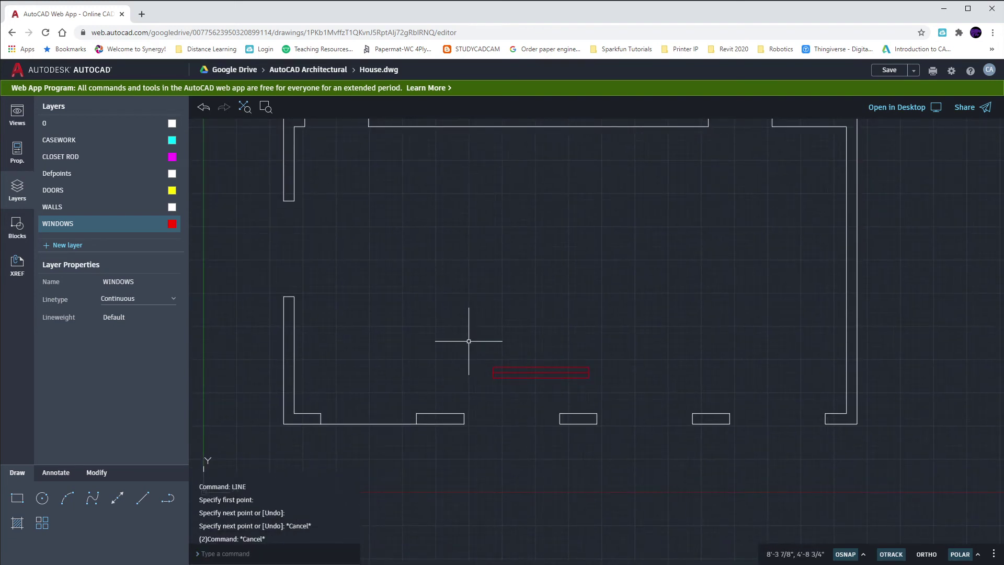
Copy the new window into the two bottom wall openings and the left wall
left_click(469, 339)
left_click(611, 392)
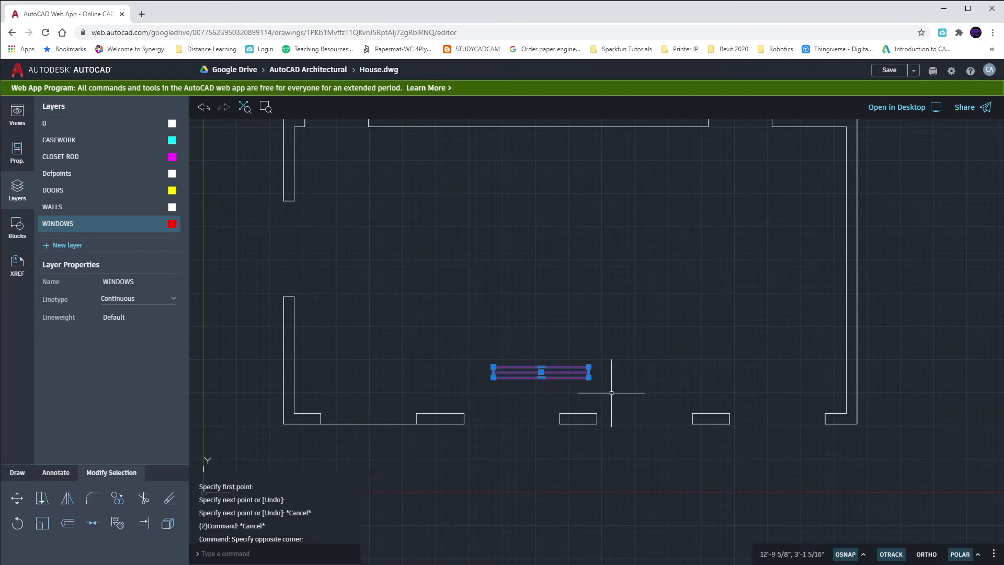
type("co")
key("Return")
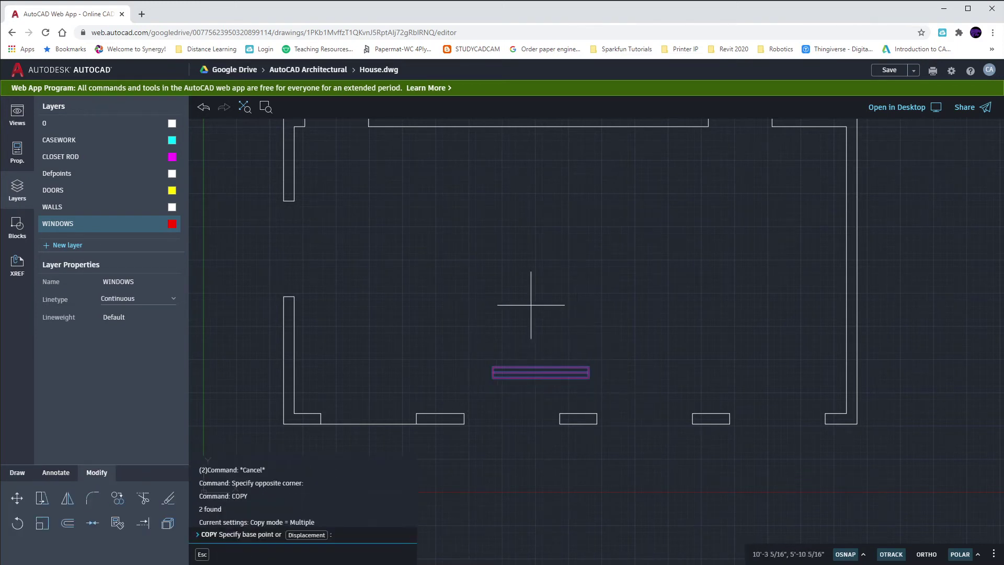
left_click(492, 368)
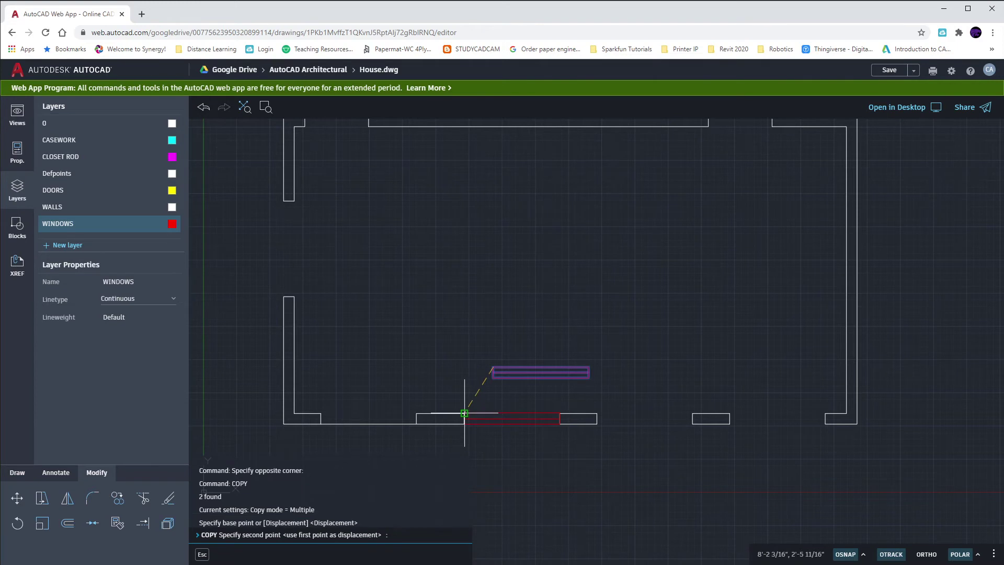
left_click(597, 414)
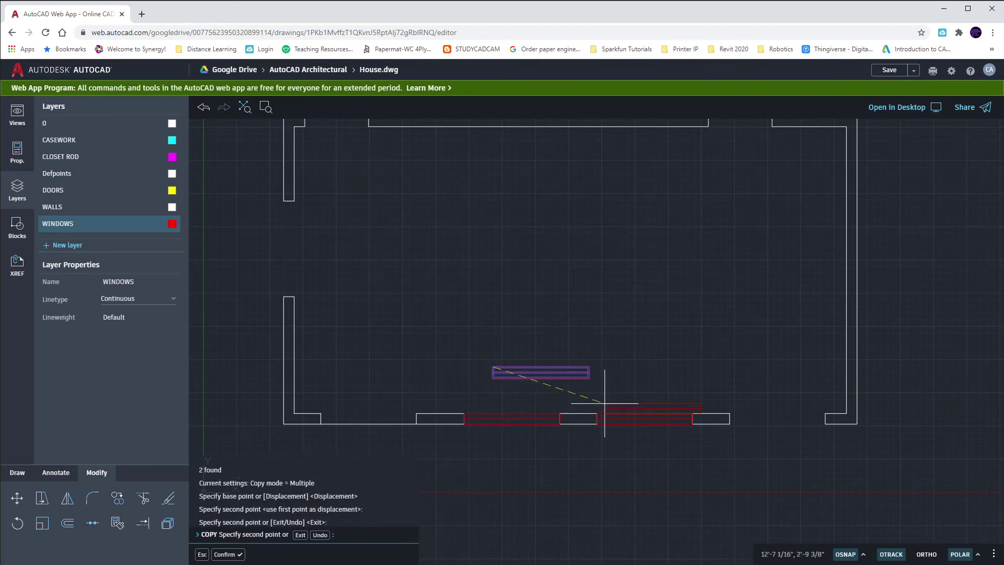
left_click(729, 413)
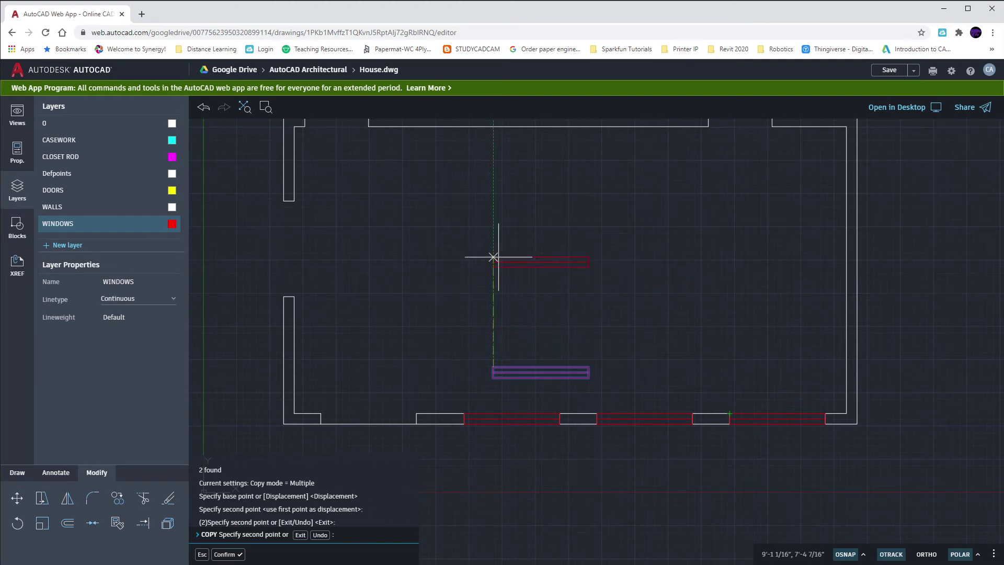
left_click(294, 200)
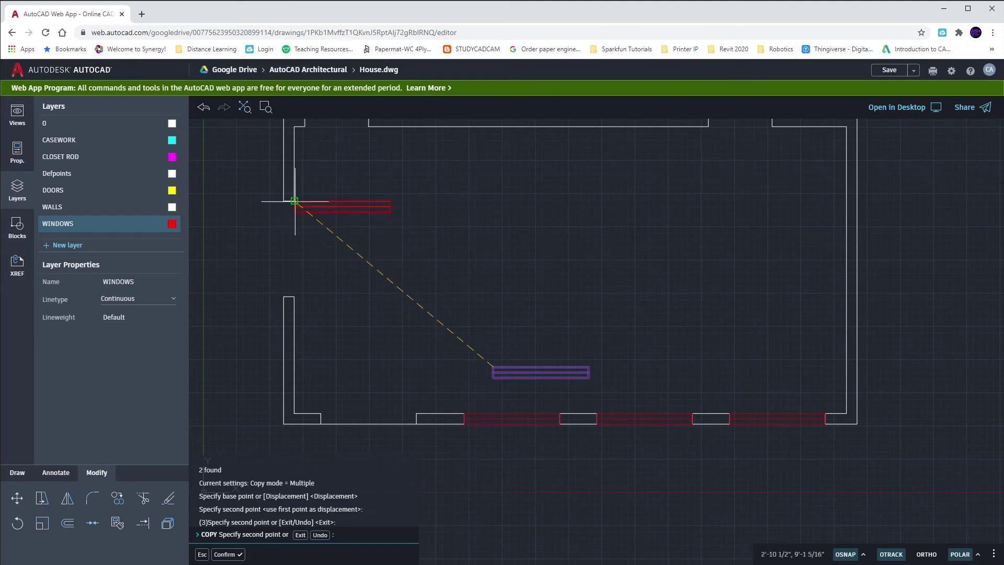
key("Escape")
Erase the unwanted loose window copy and select the window beside the left wall
left_click(608, 398)
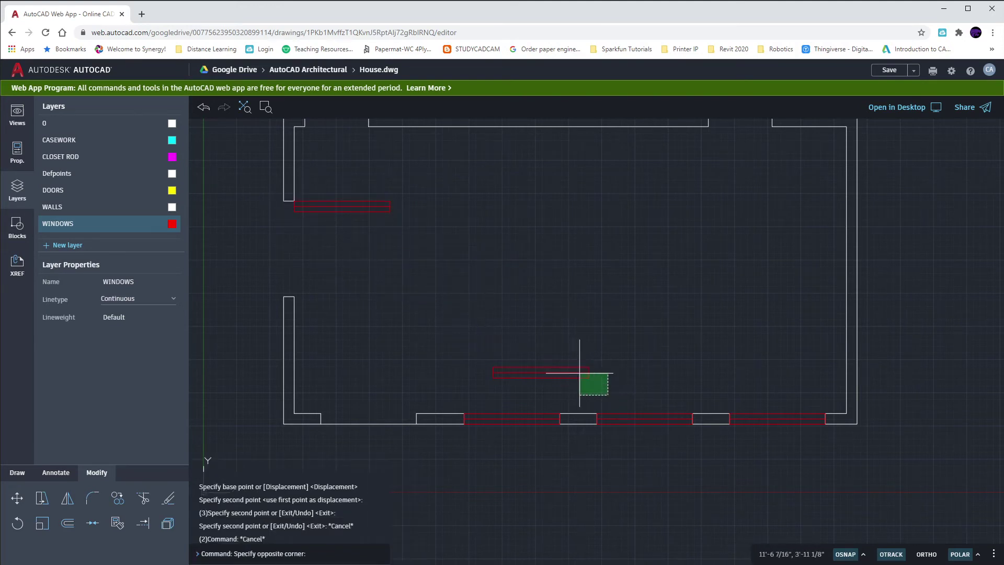
left_click(560, 360)
key("Delete")
middle_click_drag(438, 295, 639, 317)
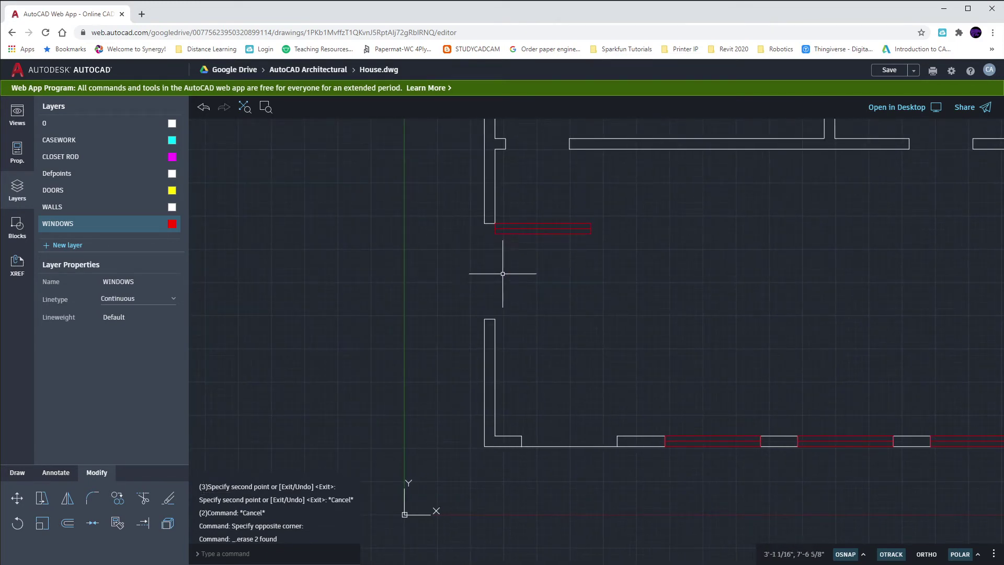
left_click_drag(600, 263, 566, 203)
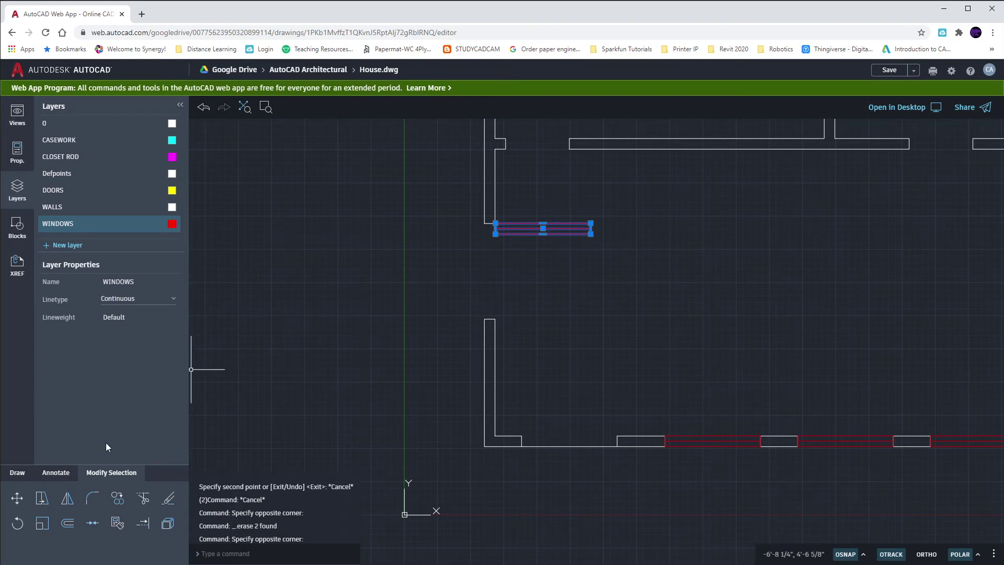
Rotate the left-wall window upright about its wall-side end and save House.dwg
left_click(19, 522)
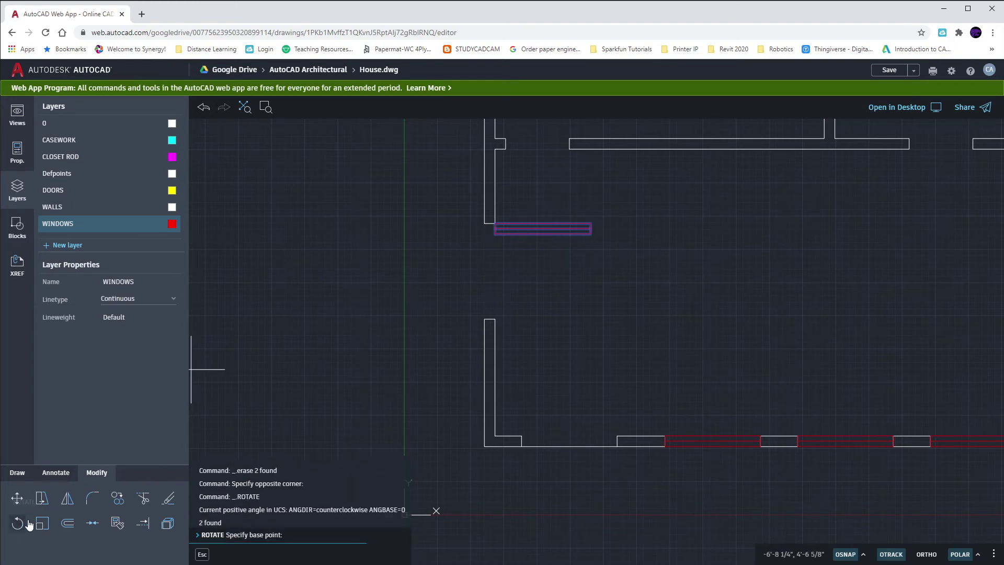
left_click(495, 223)
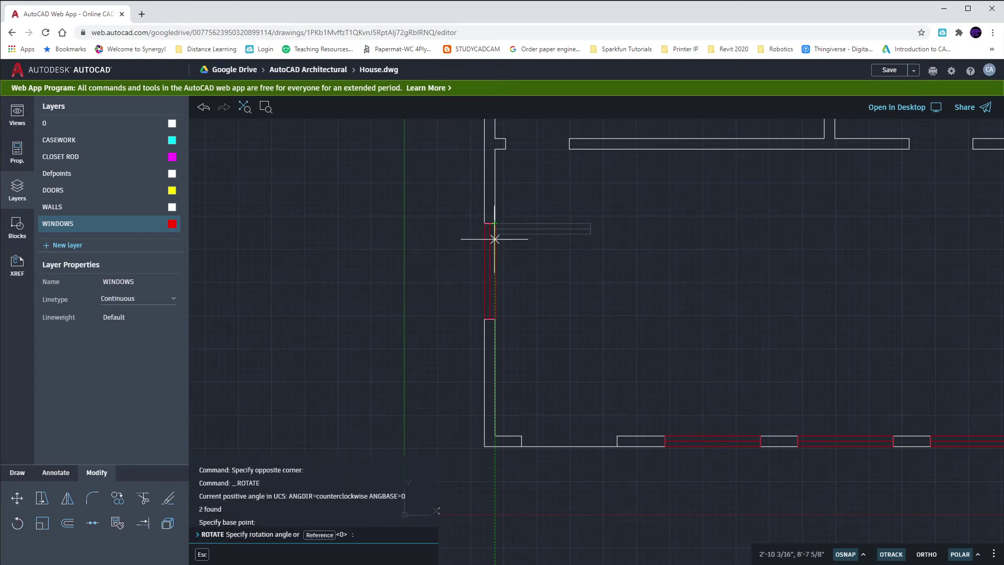
left_click(495, 319)
scroll(586, 314, "down", 5)
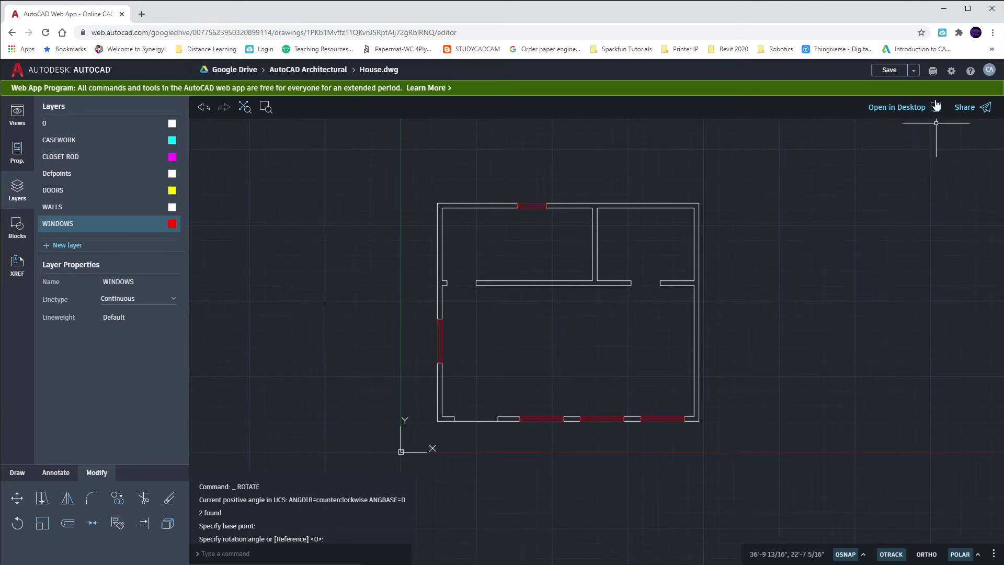
left_click(889, 70)
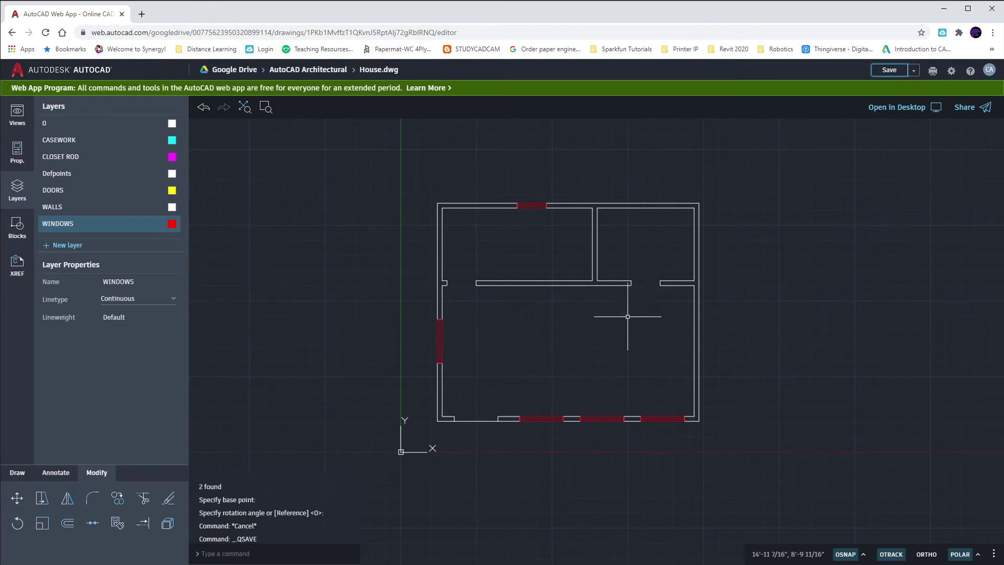
Make DOORS the current layer and start measuring distances in the plan
left_click(51, 191)
scroll(468, 292, "up", 3)
scroll(467, 293, "up", 3)
scroll(463, 281, "down", 3)
middle_click_drag(459, 286, 470, 340)
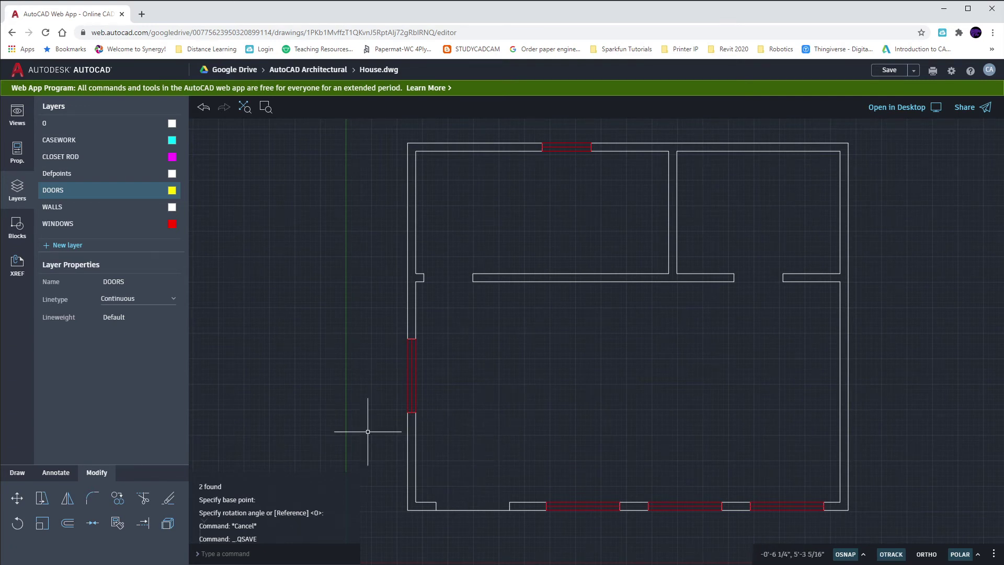
left_click(58, 474)
left_click(17, 499)
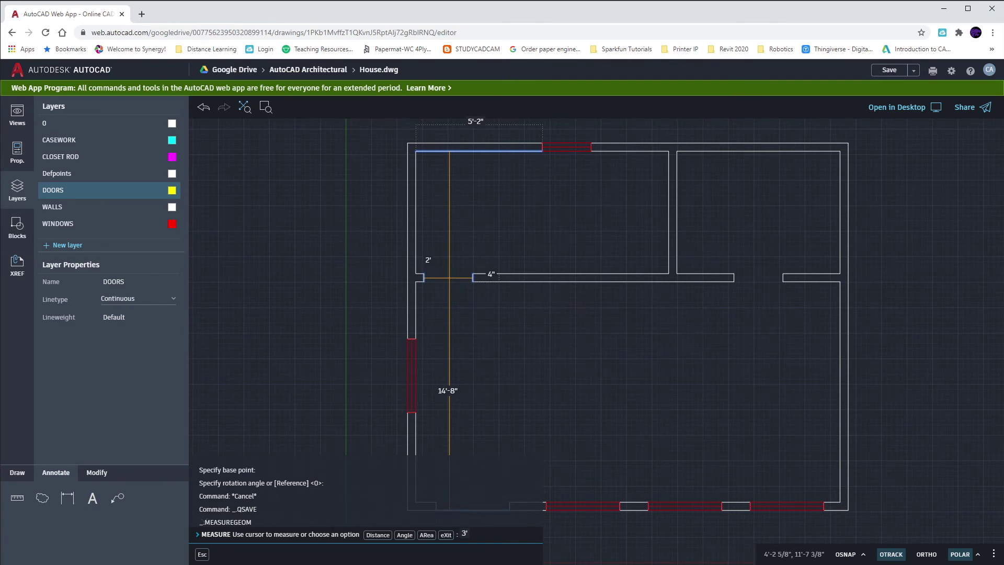
scroll(449, 278, "up", 4)
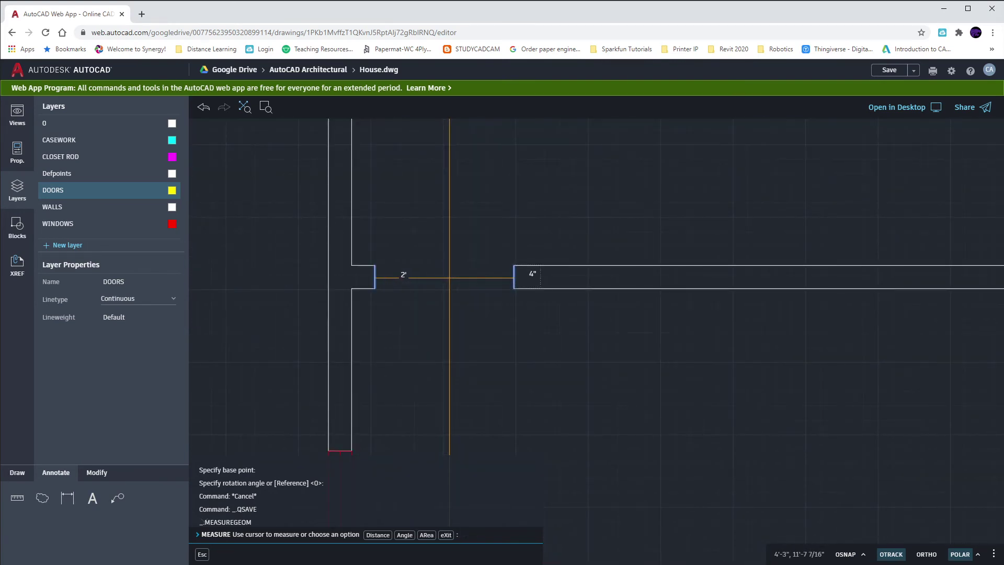
scroll(449, 277, "down", 4)
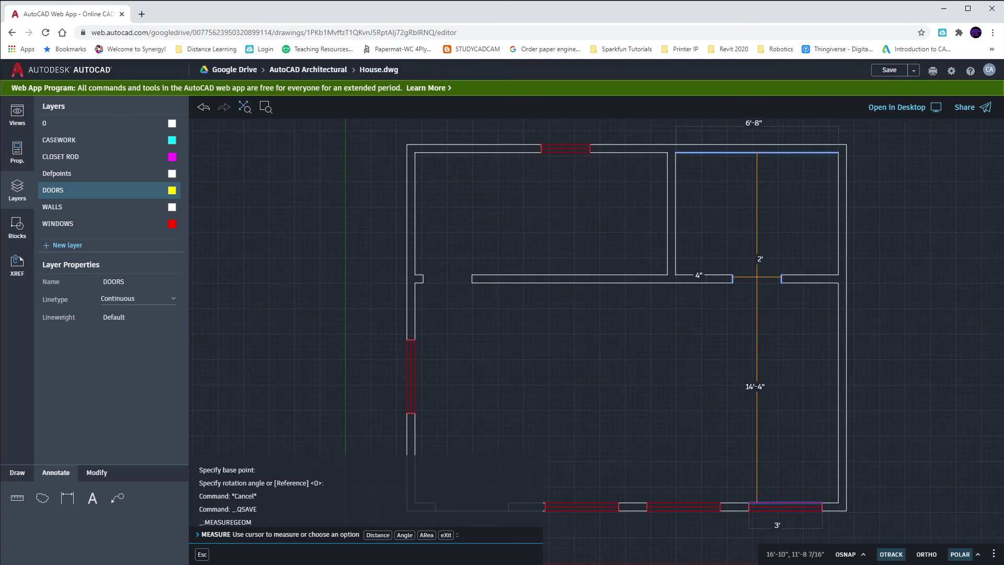
middle_click_drag(583, 377, 745, 220)
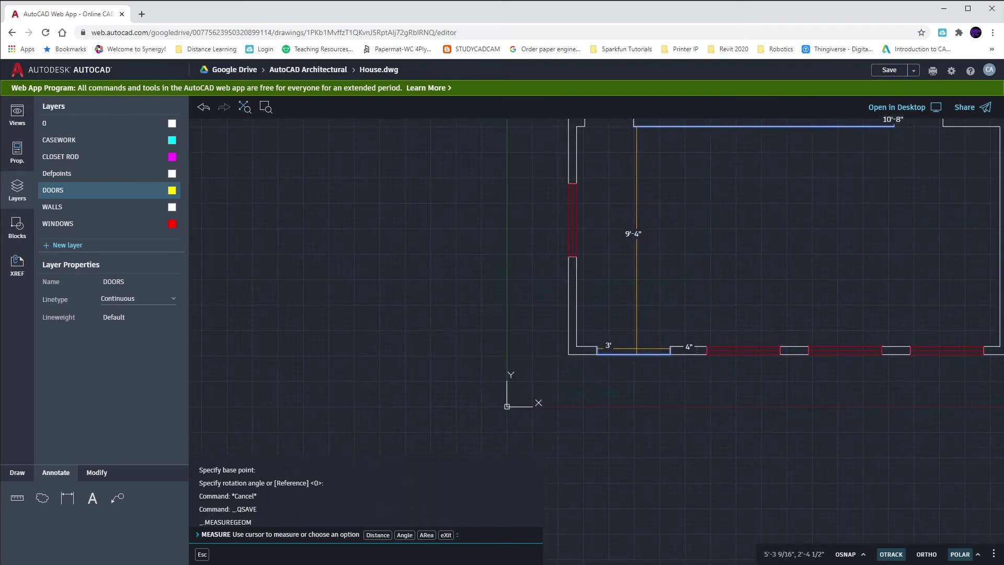
middle_click_drag(634, 350, 586, 490)
key("Escape")
middle_click_drag(595, 334, 616, 356)
scroll(582, 291, "up", 4)
middle_click_drag(582, 291, 583, 341)
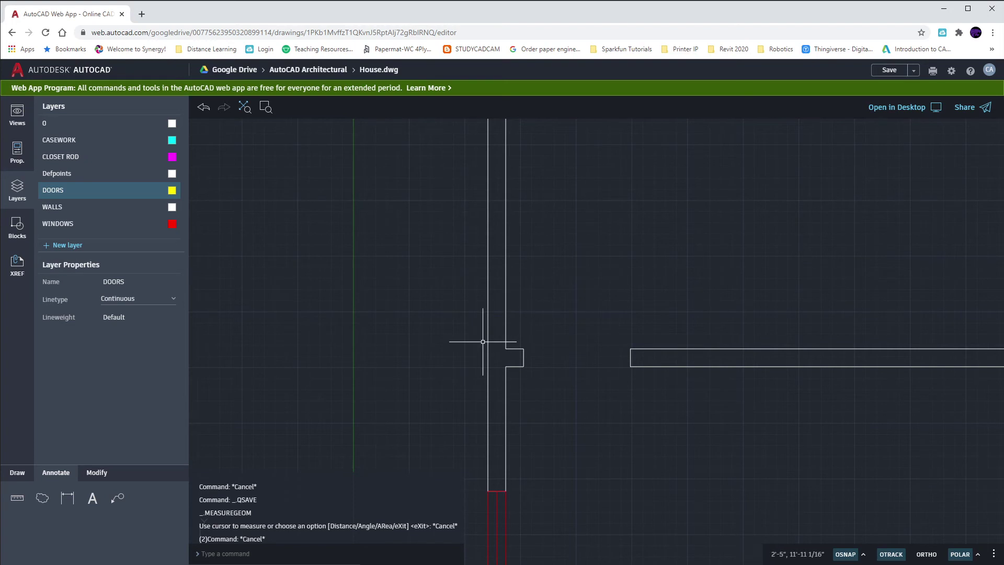
Draw a 1 3/8" by 2' door rectangle from the wall endpoint at the interior opening
left_click(19, 473)
left_click(16, 492)
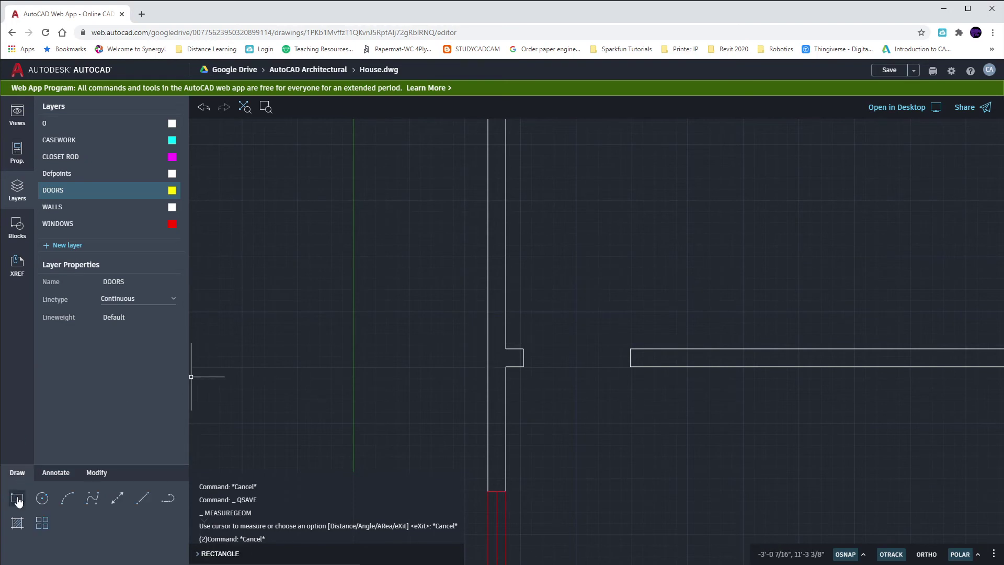
left_click(522, 348)
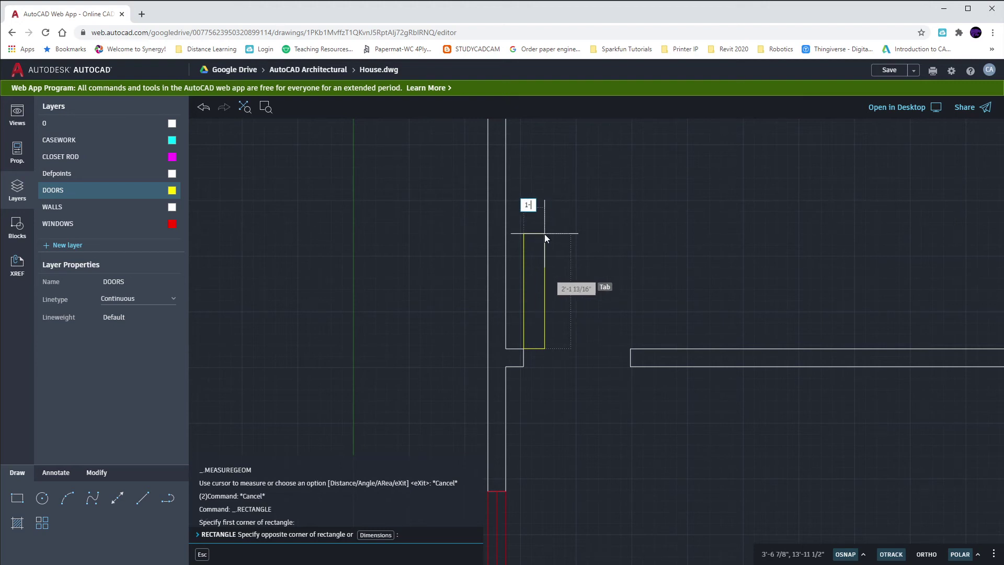
type("/8")
key("Tab")
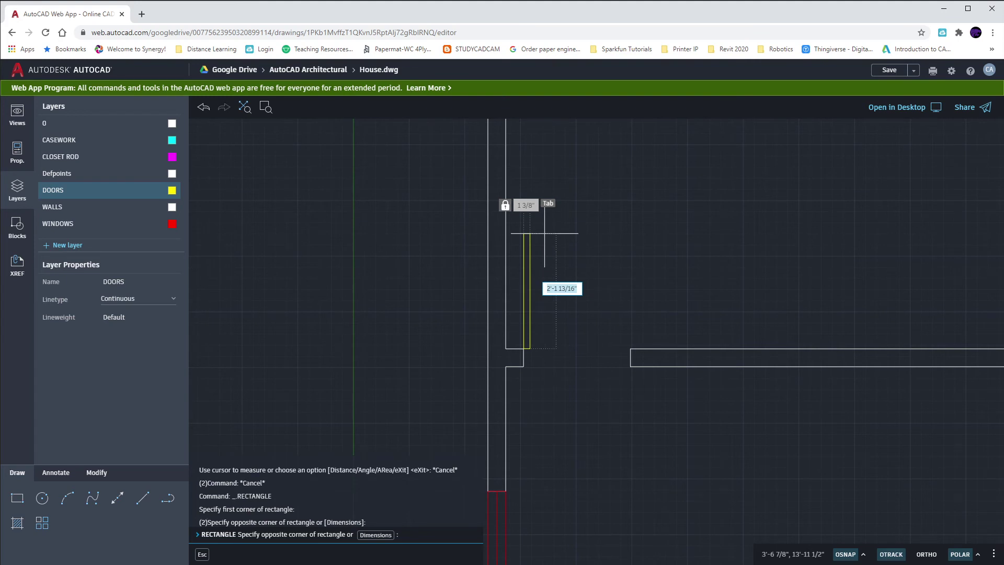
type("2'")
key("Return")
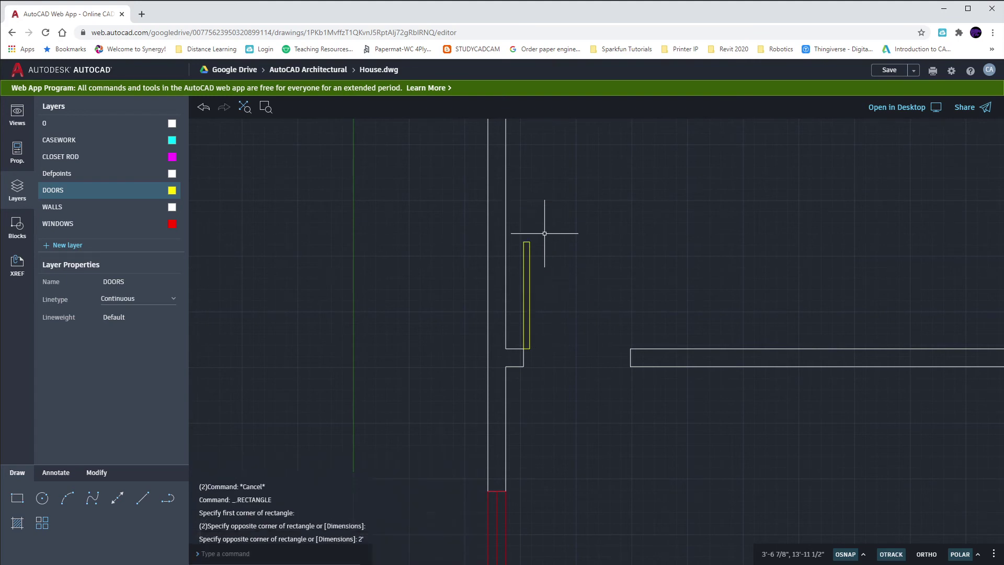
key("Escape")
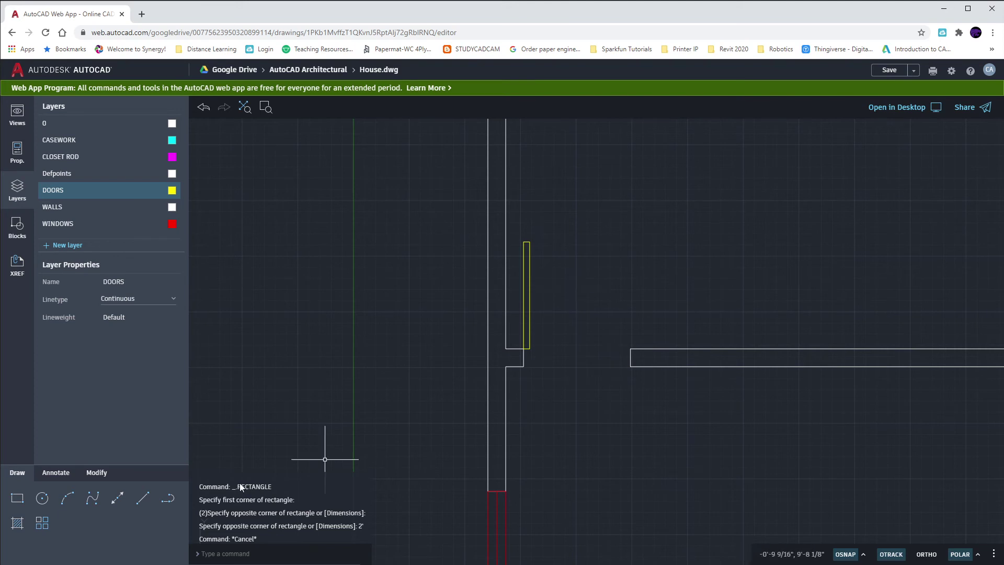
left_click(42, 498)
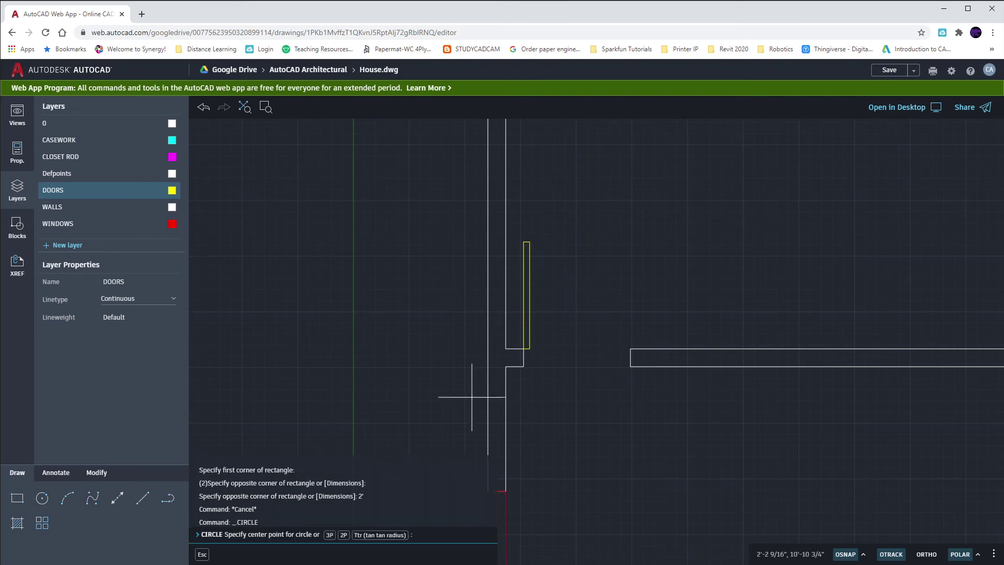
Draw a 2'-radius circle centred on the door's hinge corner, reaching the opposite wall end
left_click(523, 348)
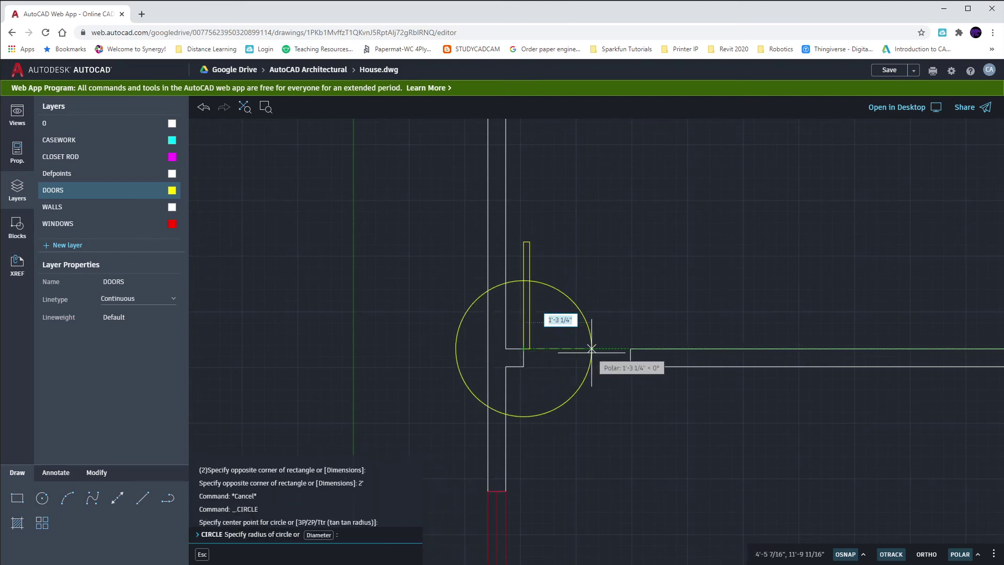
left_click(630, 347)
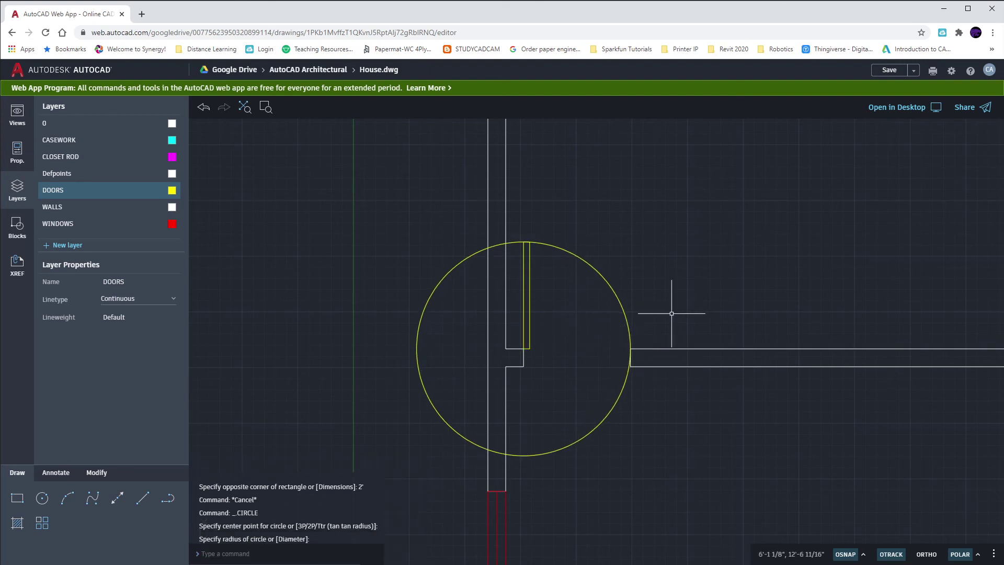
key("Escape")
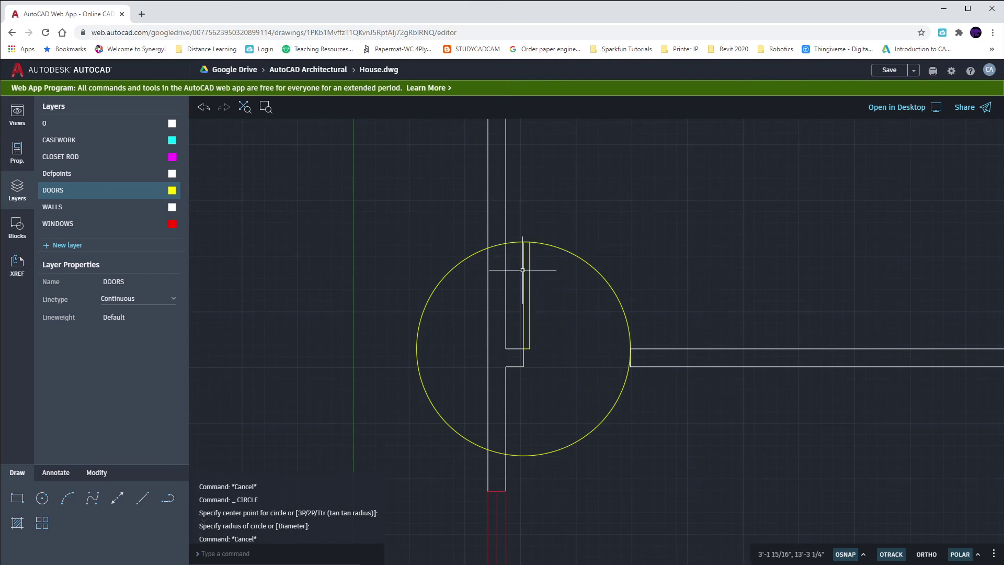
left_click_drag(605, 269, 587, 287)
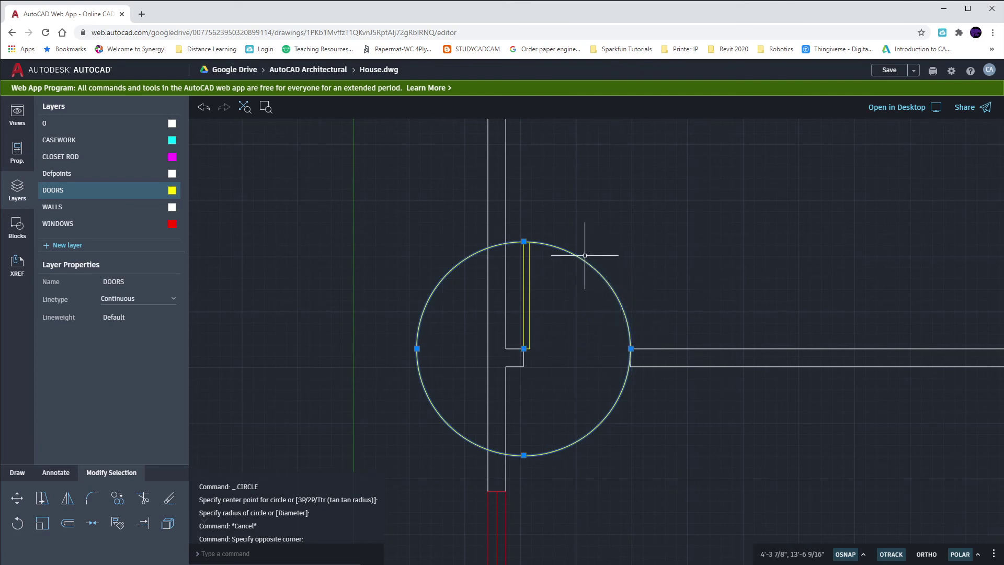
scroll(523, 240, "up", 15)
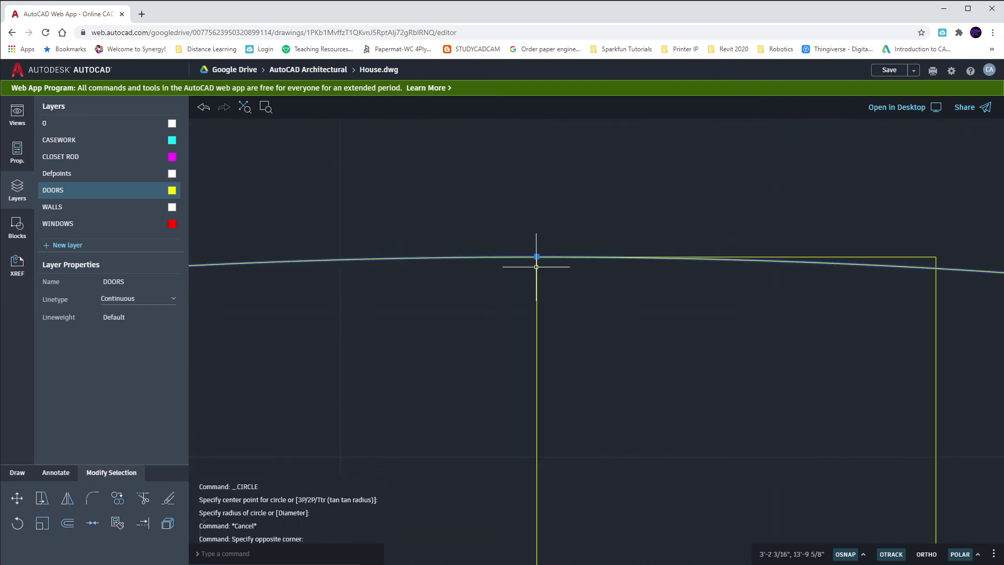
scroll(490, 347, "down", 8)
scroll(490, 347, "down", 10)
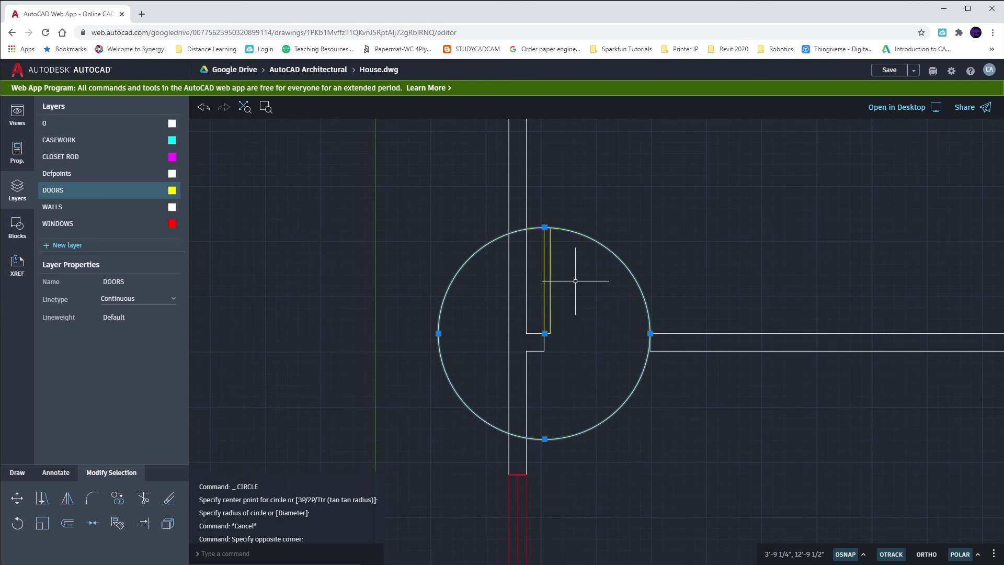
Trim the circle's lower-right arc and erase the leftover left arc, leaving a quarter-circle swing
key("Escape")
type("tr")
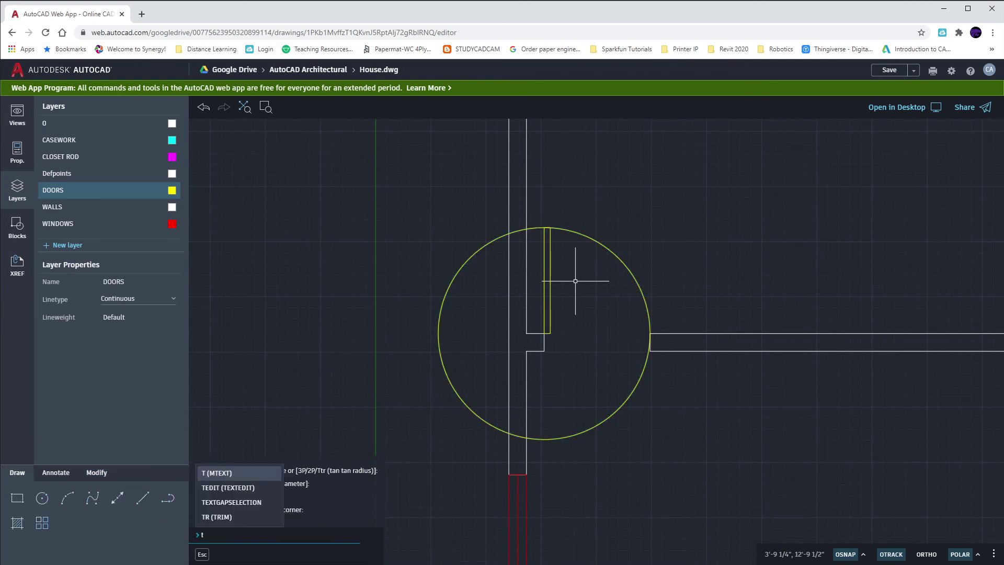
key("Return")
left_click(613, 389)
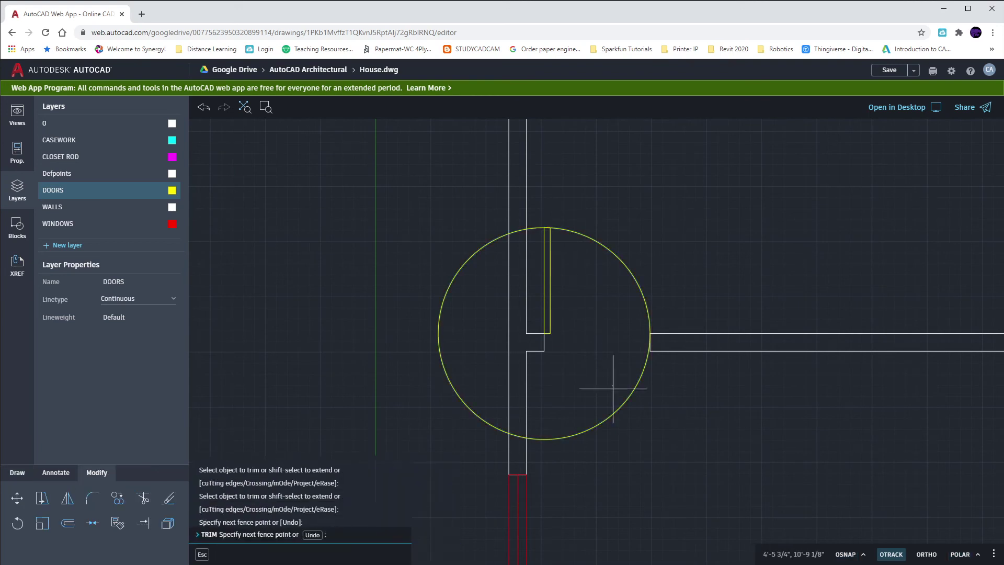
left_click(669, 421)
key("Return")
left_click(534, 233)
key("Return")
key("Escape")
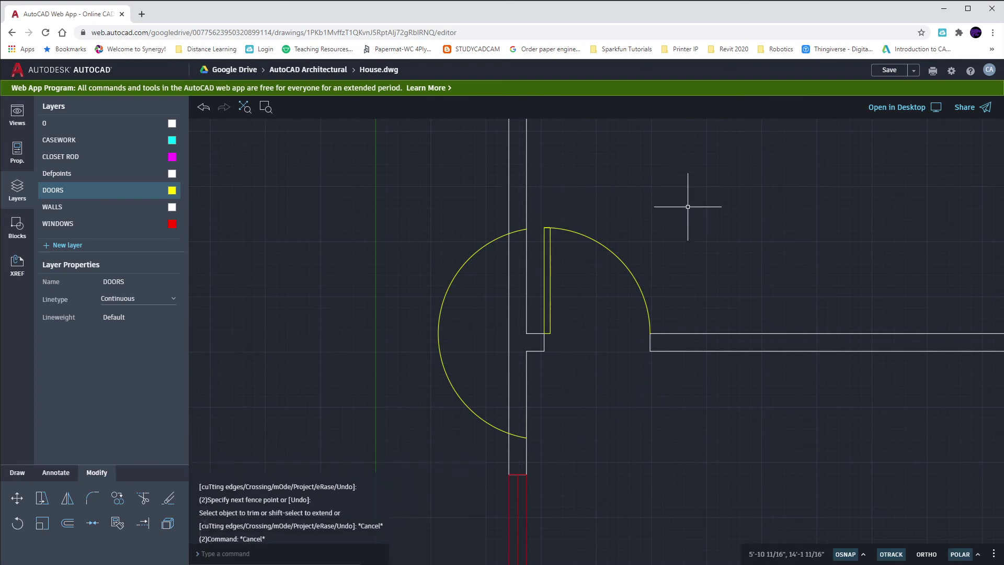
left_click_drag(460, 306, 392, 243)
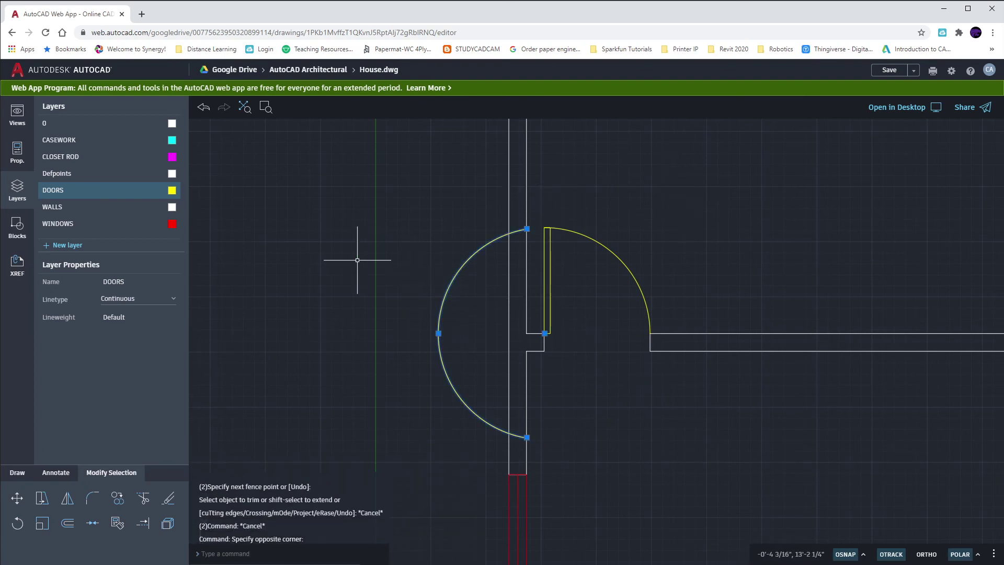
key("Delete")
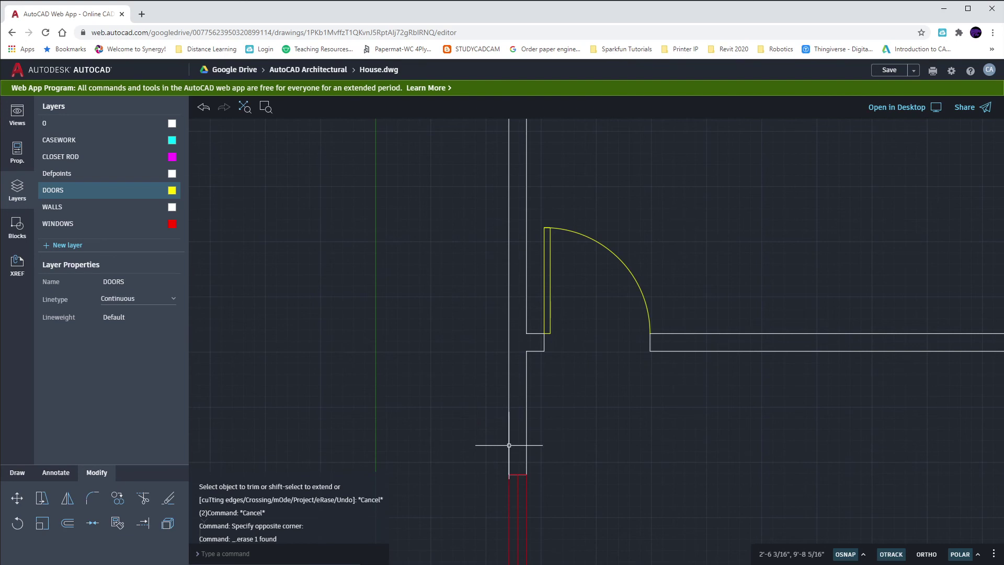
Copy the top-left door and its swing arc into the large room
scroll(549, 431, "down", 4)
middle_click_drag(723, 445, 565, 360)
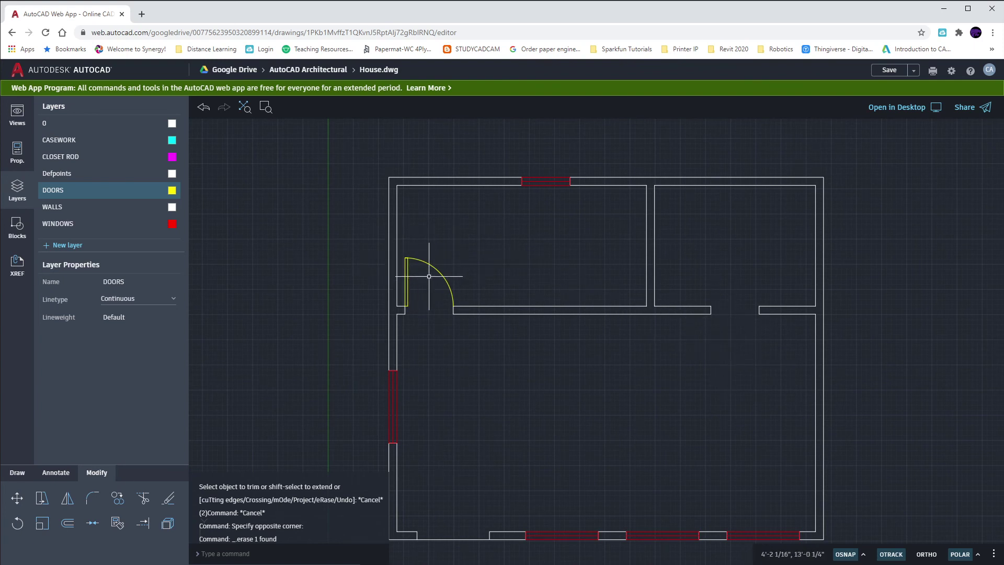
left_click(485, 288)
left_click(400, 241)
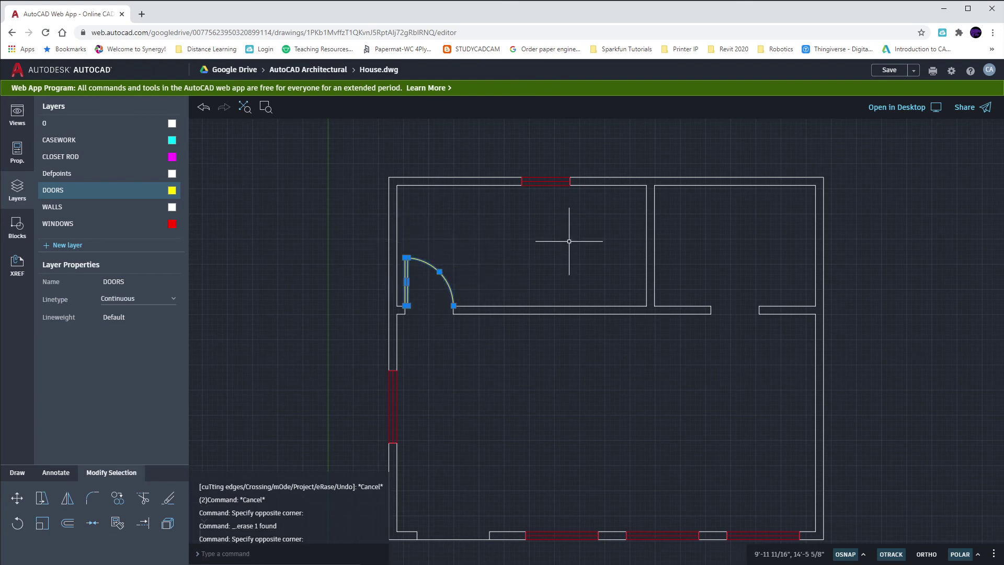
type("copy")
key("Return")
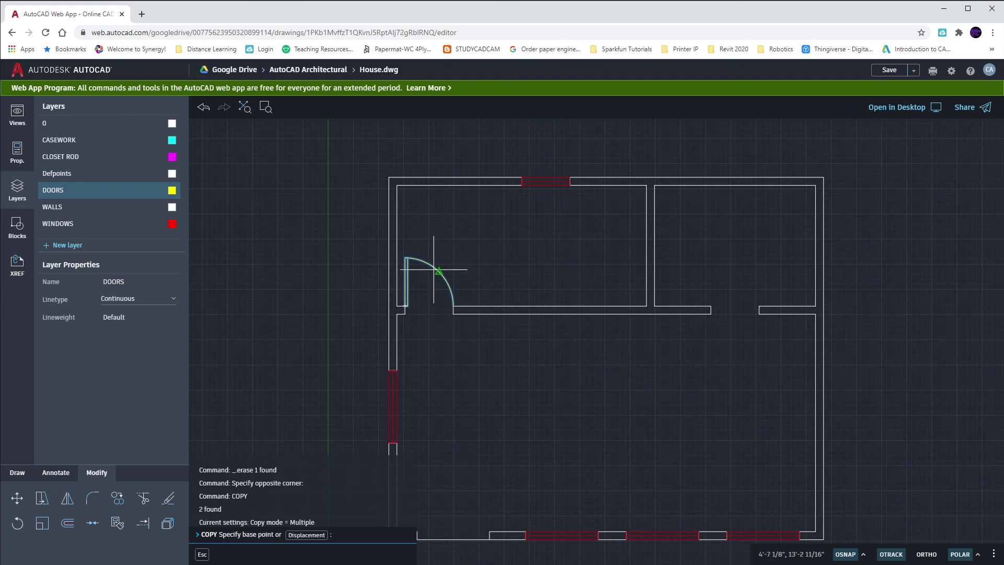
left_click(424, 282)
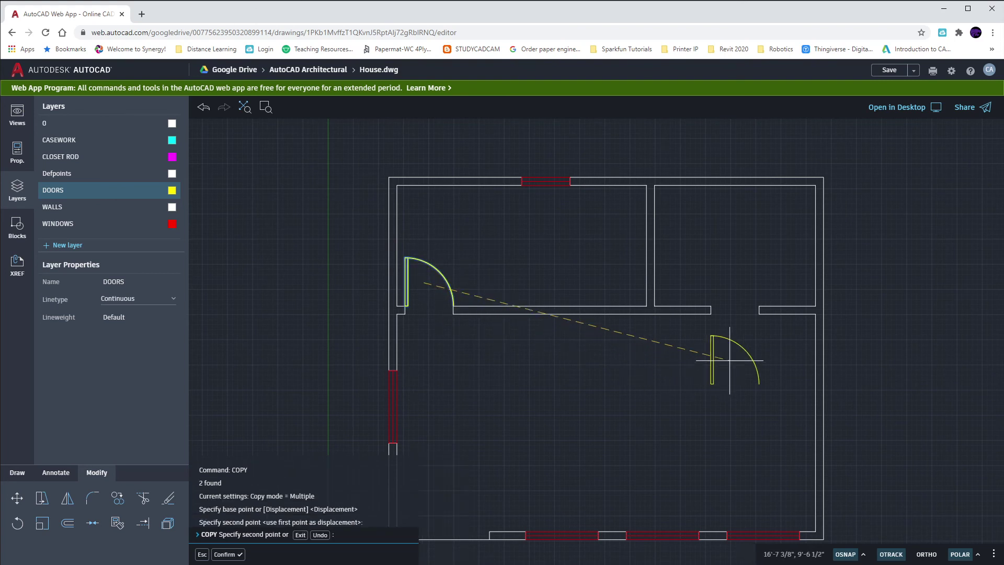
key("Escape")
Select the copied door in the large room
left_click(783, 338)
left_click(675, 389)
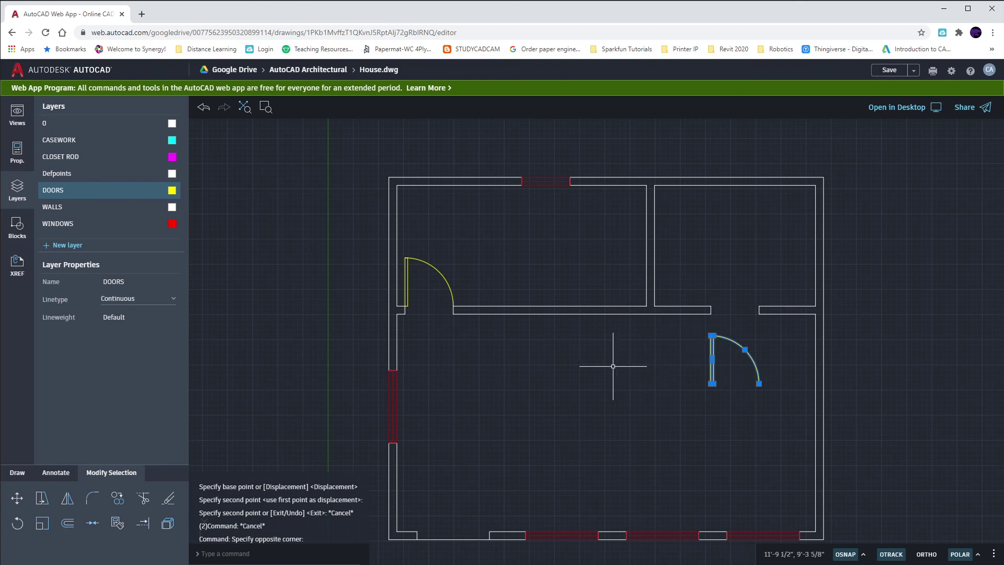
left_click(18, 523)
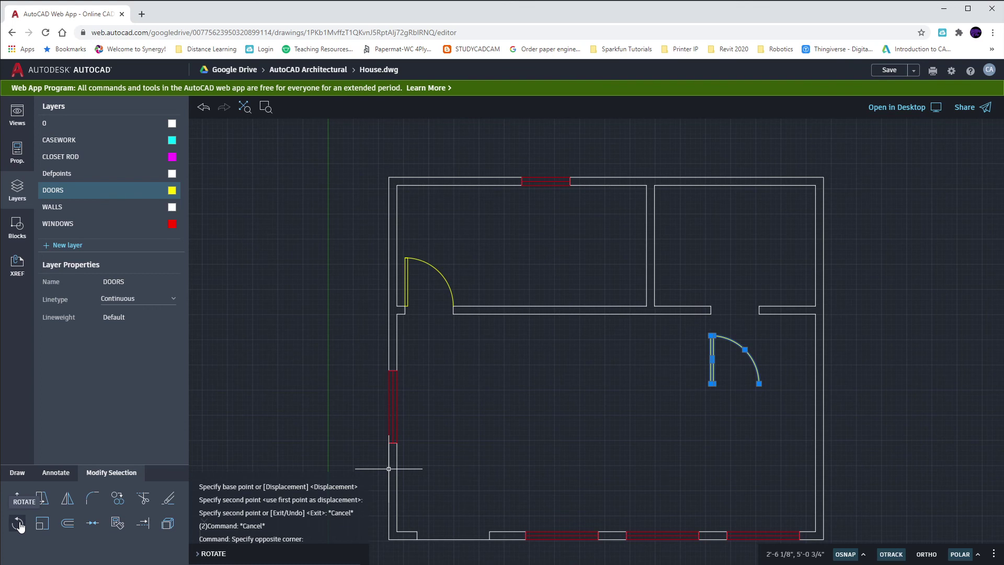
Rotate the copied door 180° about a pivot point on the door
left_click(732, 360)
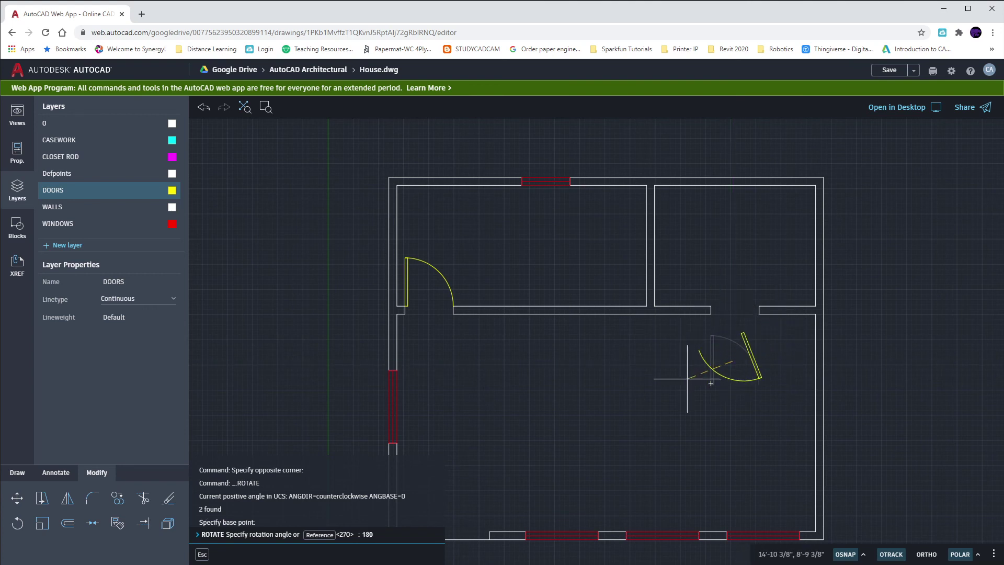
key("Return")
key("Escape")
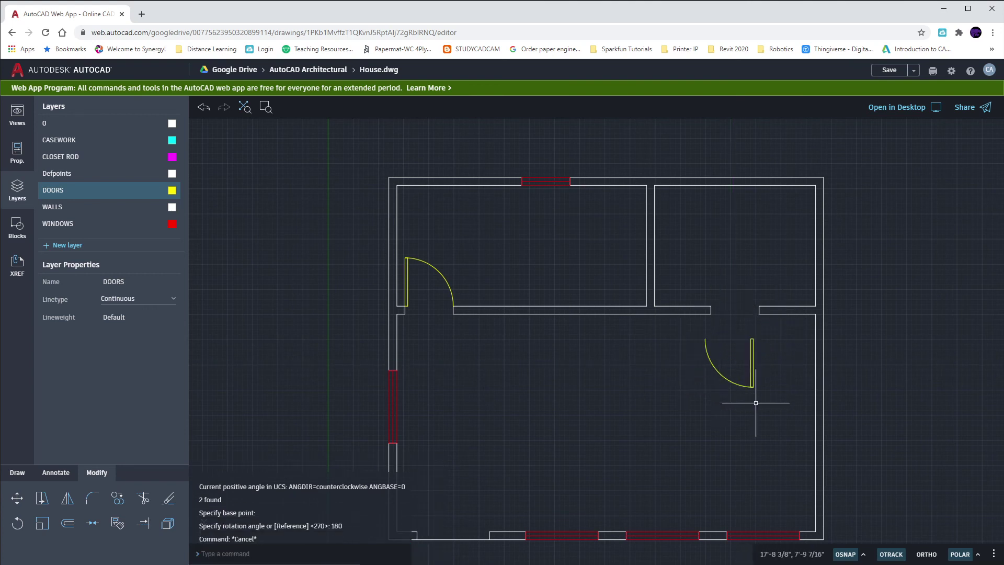
Move the rotated door by its arc endpoint into the right interior wall opening
left_click_drag(763, 405, 736, 377)
type("m")
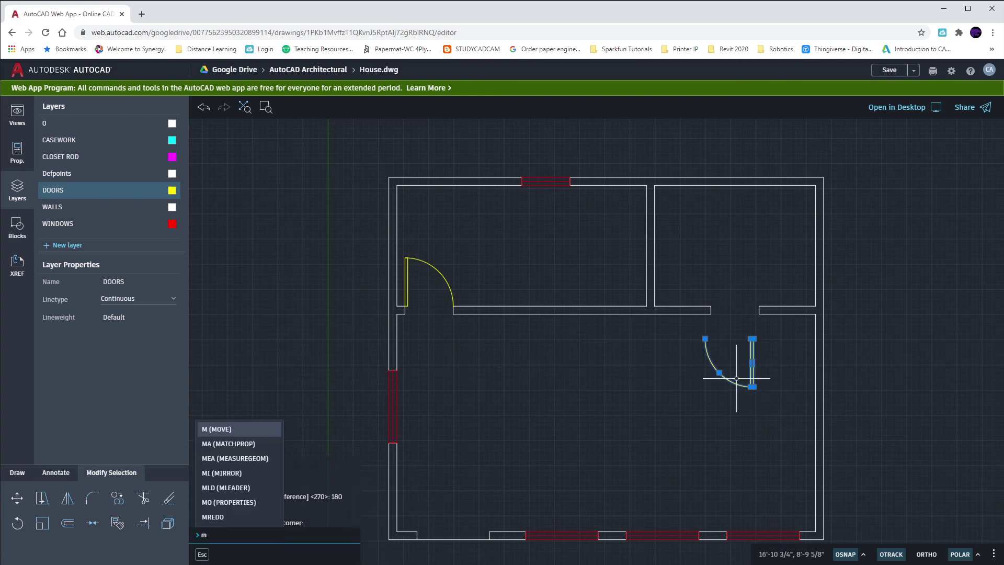
key("Return")
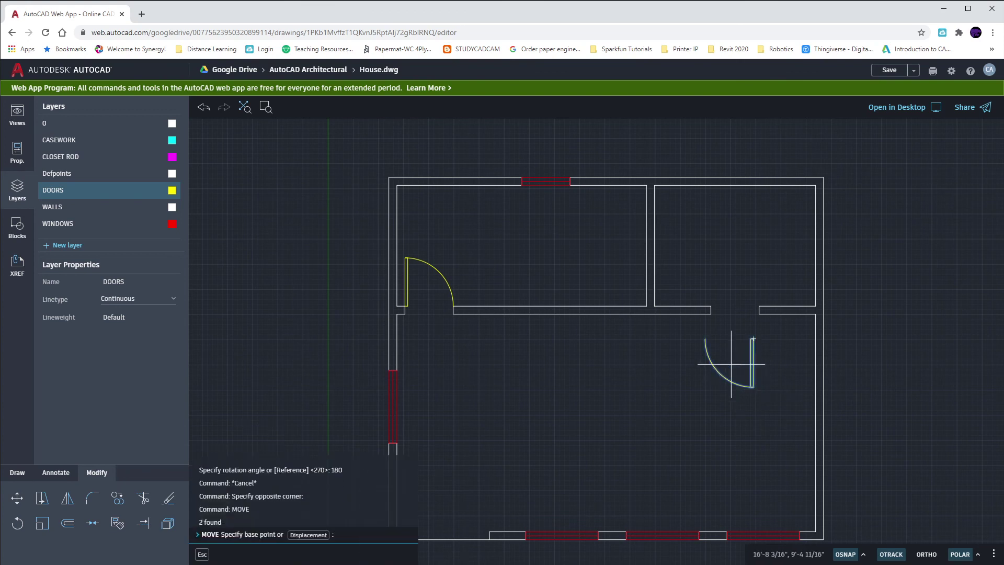
left_click(705, 339)
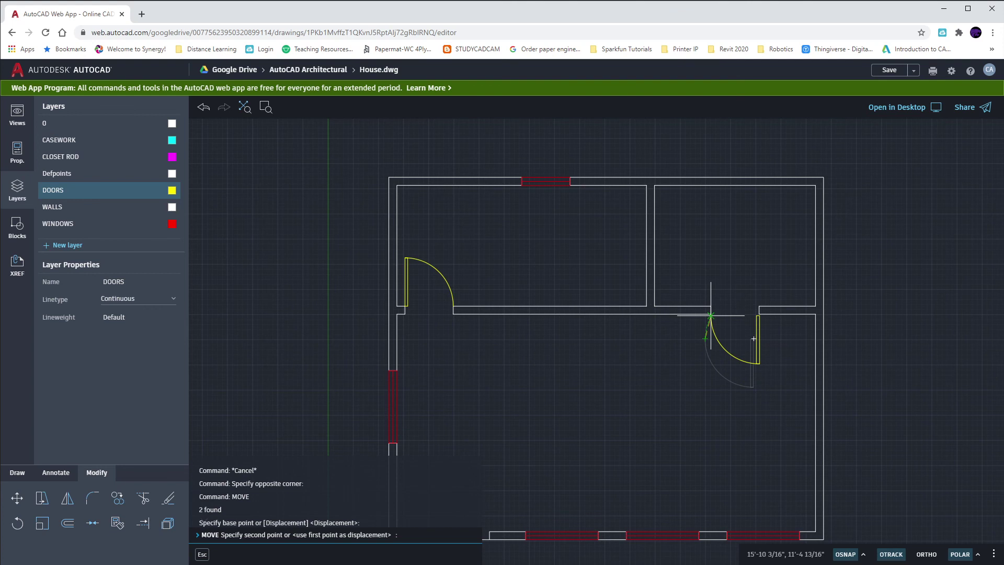
scroll(710, 316, "up", 5)
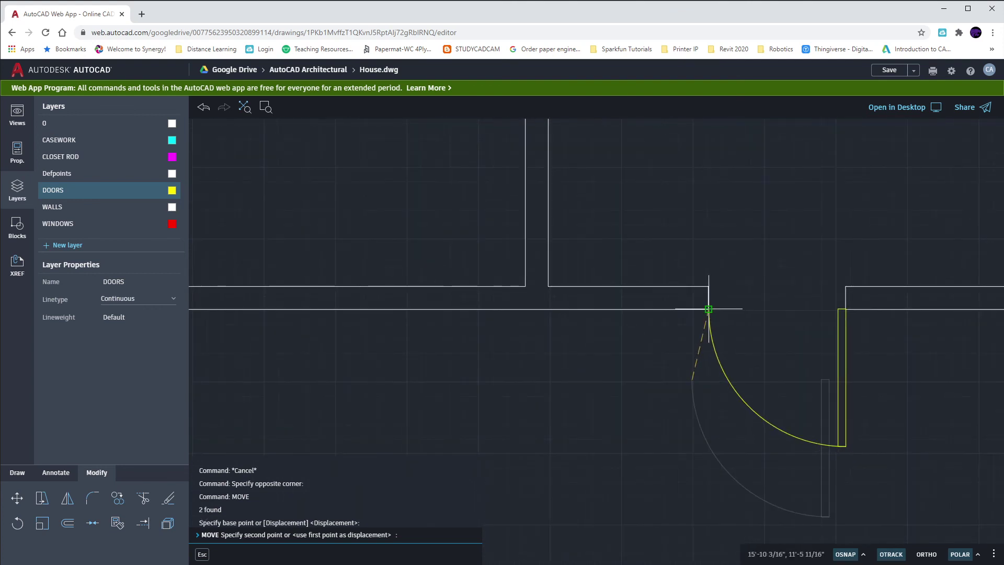
left_click(708, 309)
scroll(851, 305, "up", 5)
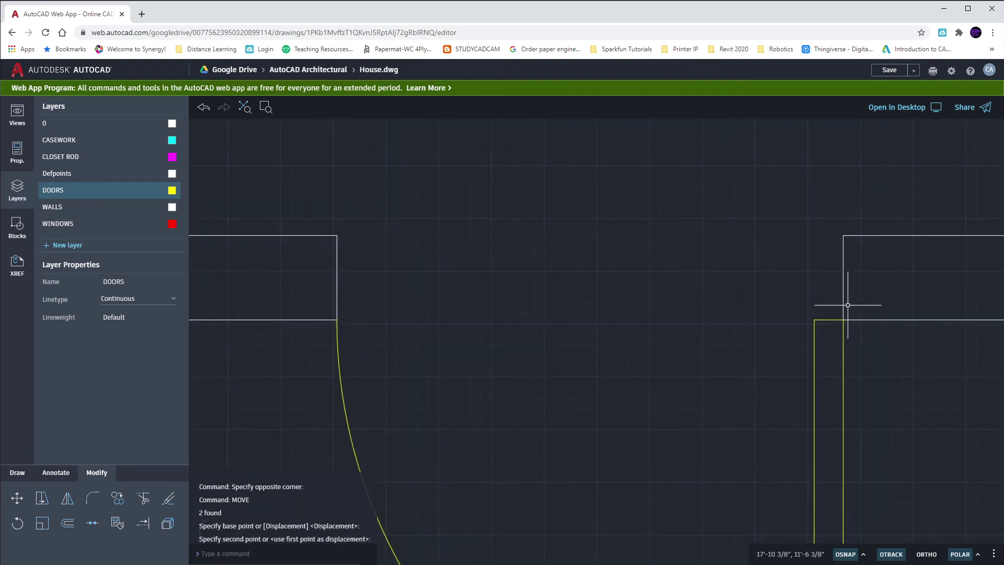
scroll(672, 307, "down", 5)
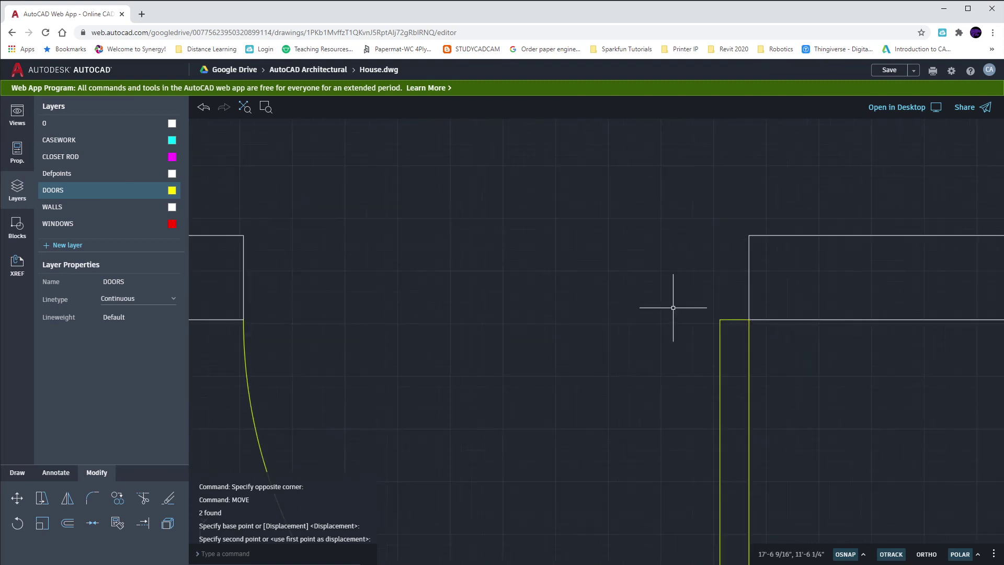
key("Escape")
scroll(661, 287, "down", 5)
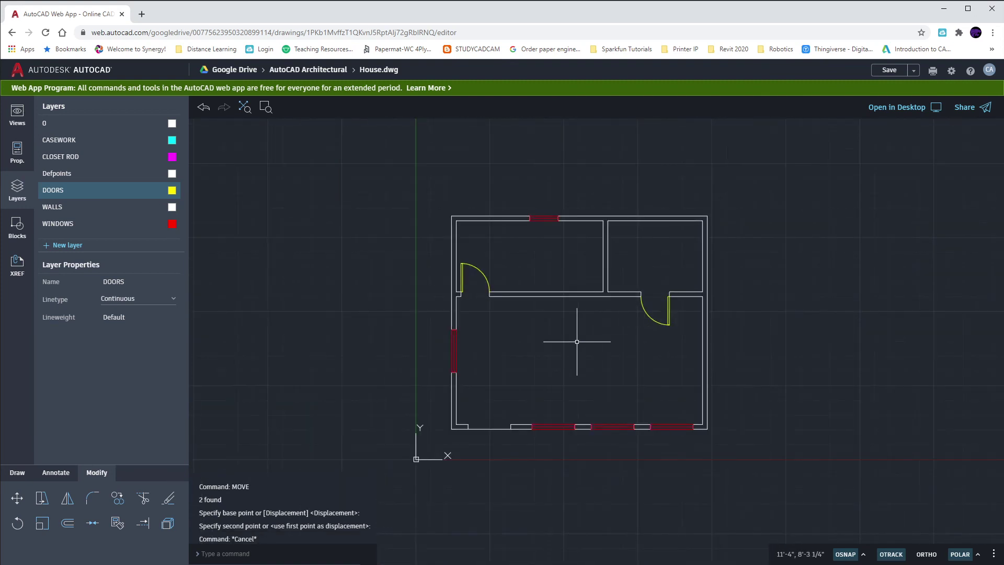
Draw a 1-3/8 by 3' rectangle door leaf from the bottom-left opening's wall corner
middle_click_drag(575, 336, 672, 324)
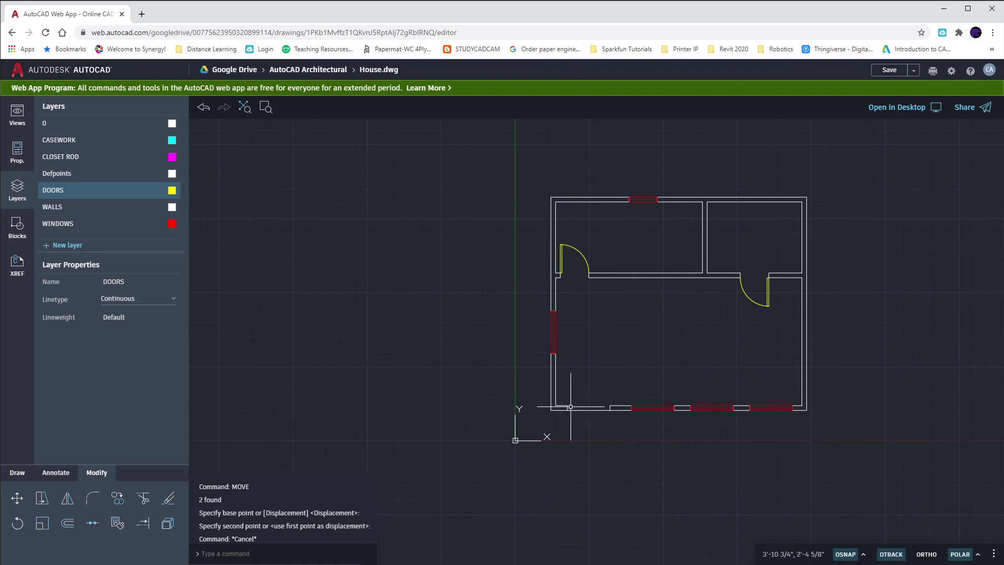
left_click(17, 473)
left_click(18, 498)
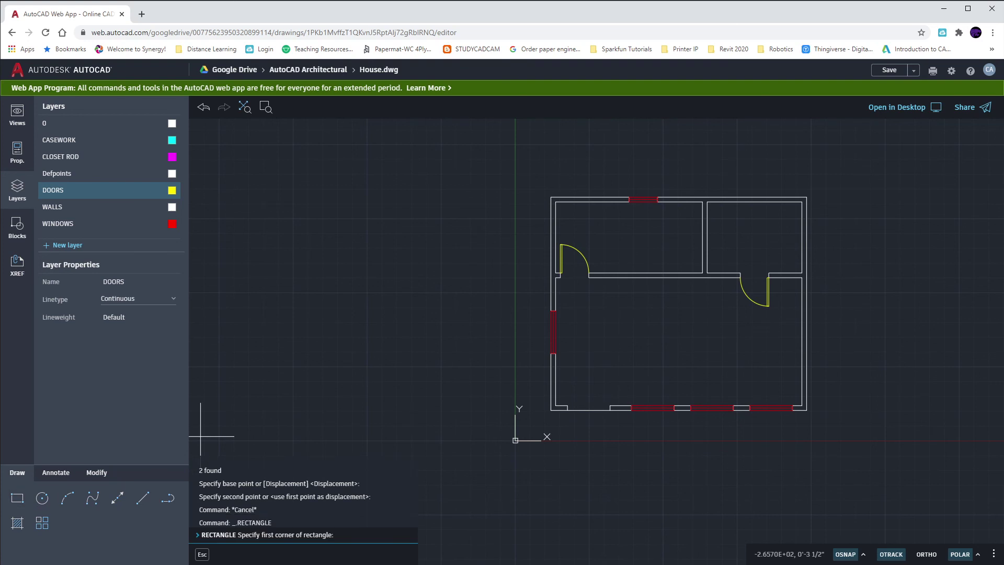
left_click(568, 408)
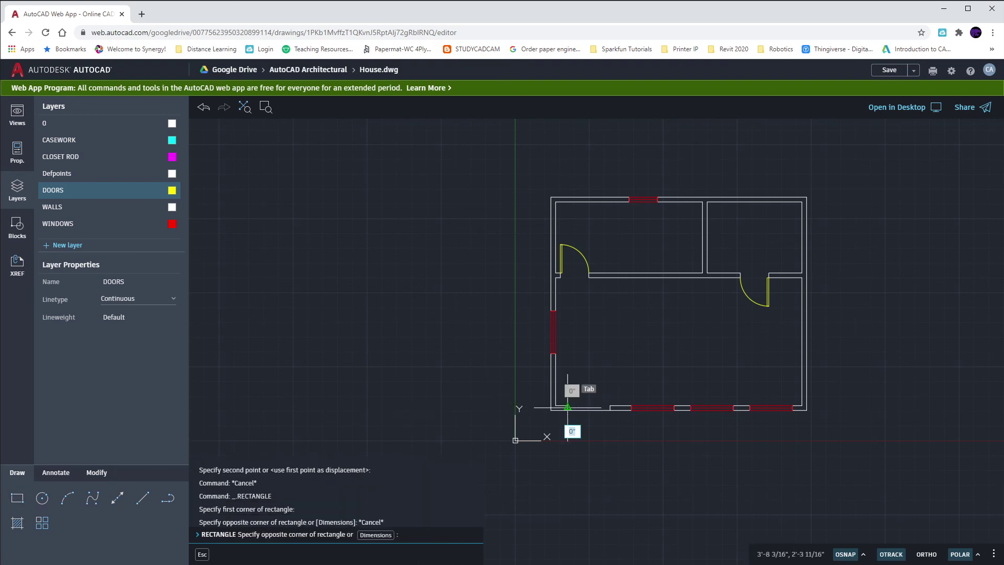
key("Escape")
key("Escape")
key("Escape")
left_click(18, 497)
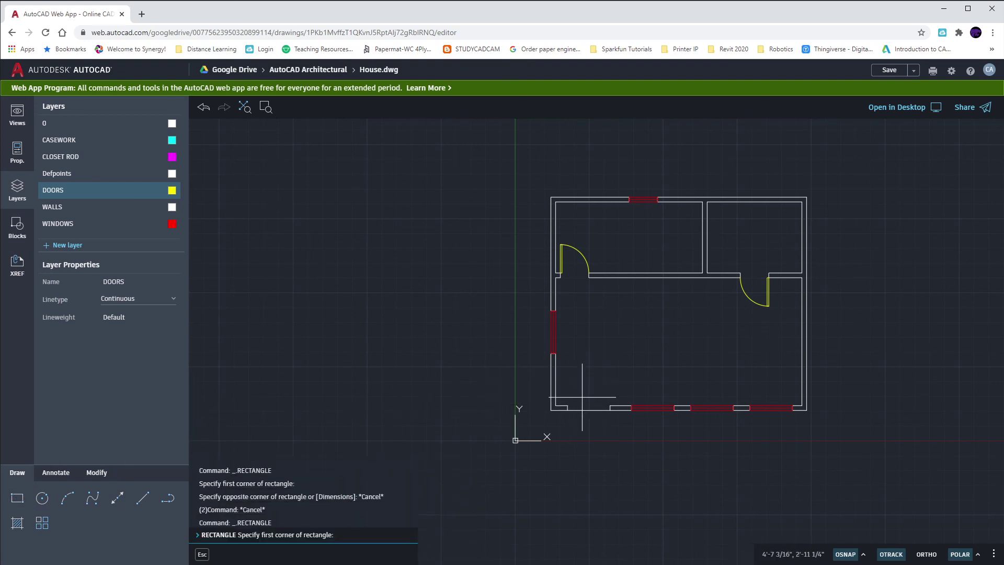
left_click(567, 407)
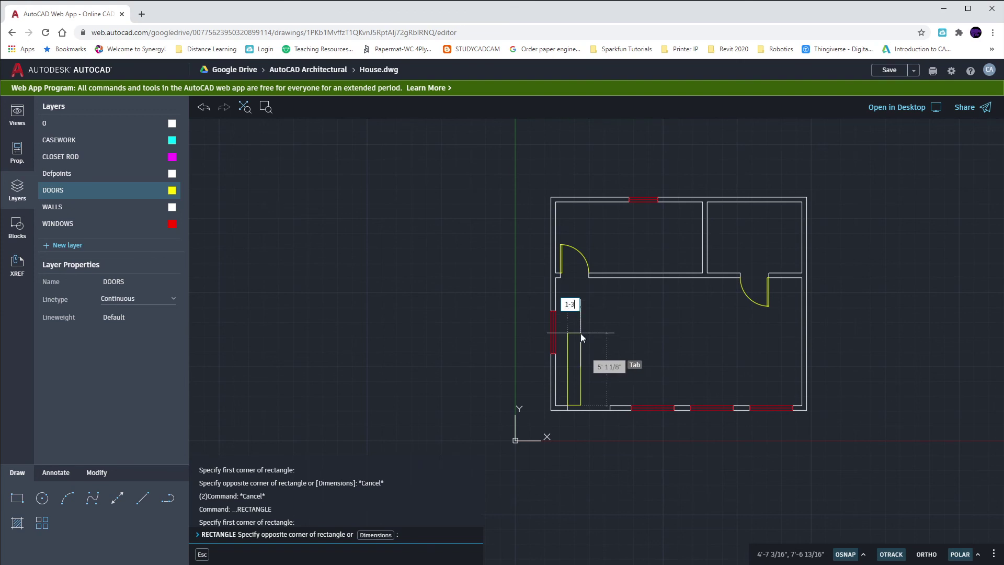
type("1-3/8")
key("Tab")
type("3")
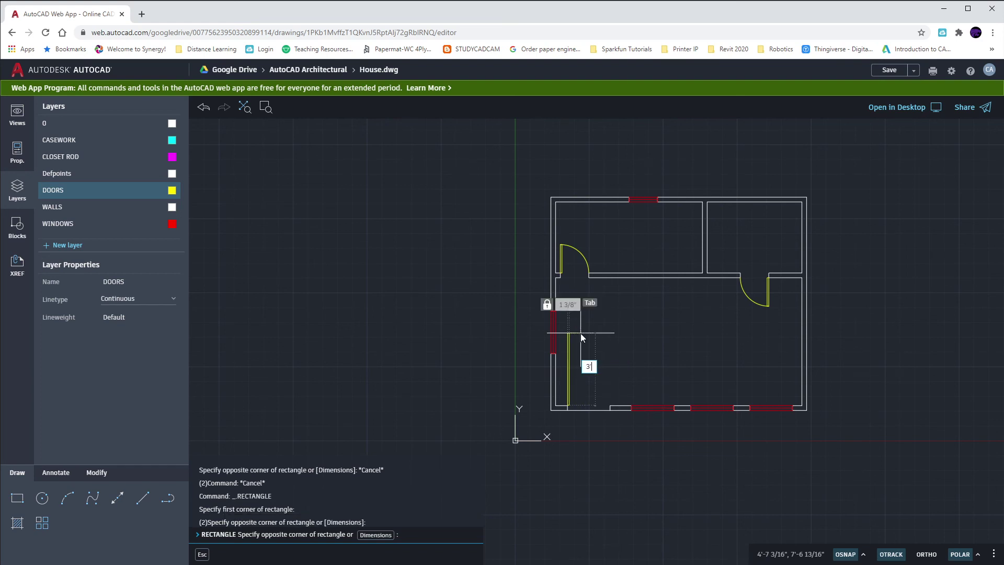
type("'")
key("Escape")
scroll(577, 385, "up", 5)
middle_click_drag(582, 391, 513, 345)
Draw a circle centred at the door leaf's base, reaching the opening's far end
key("Return")
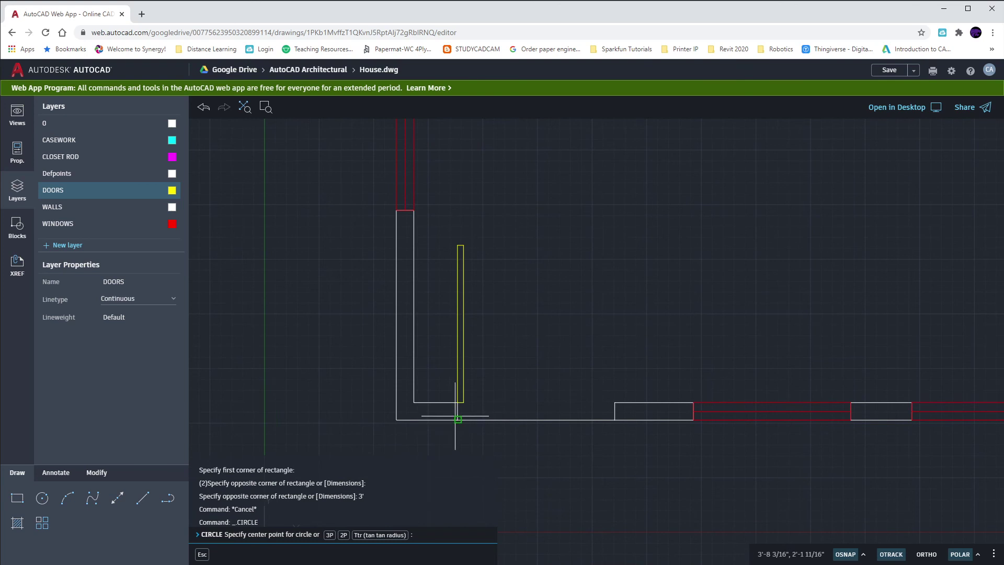
left_click(458, 402)
left_click(614, 402)
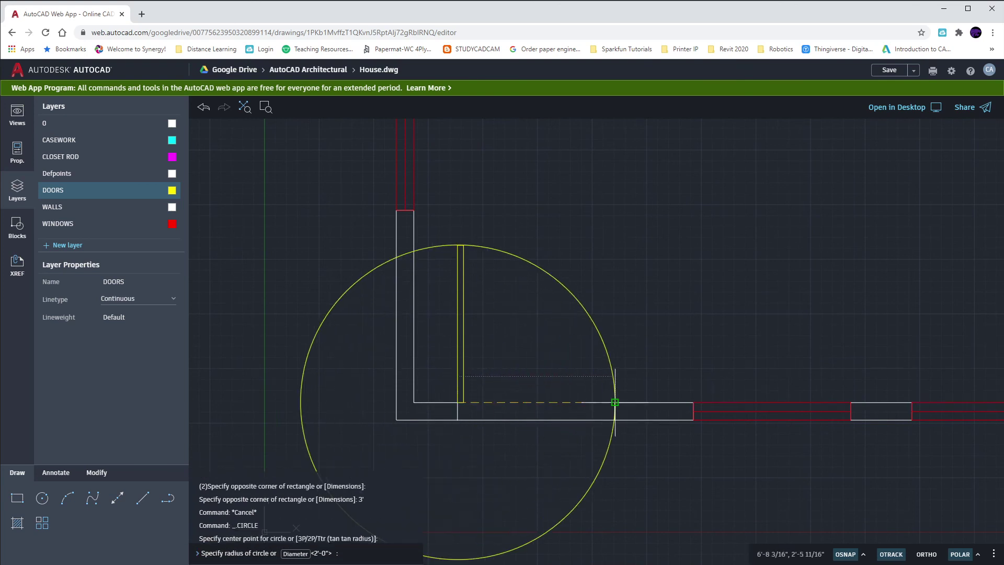
Trim the circle down to a quarter-circle swing arc and erase the leftover stub
type("tr")
key("Return")
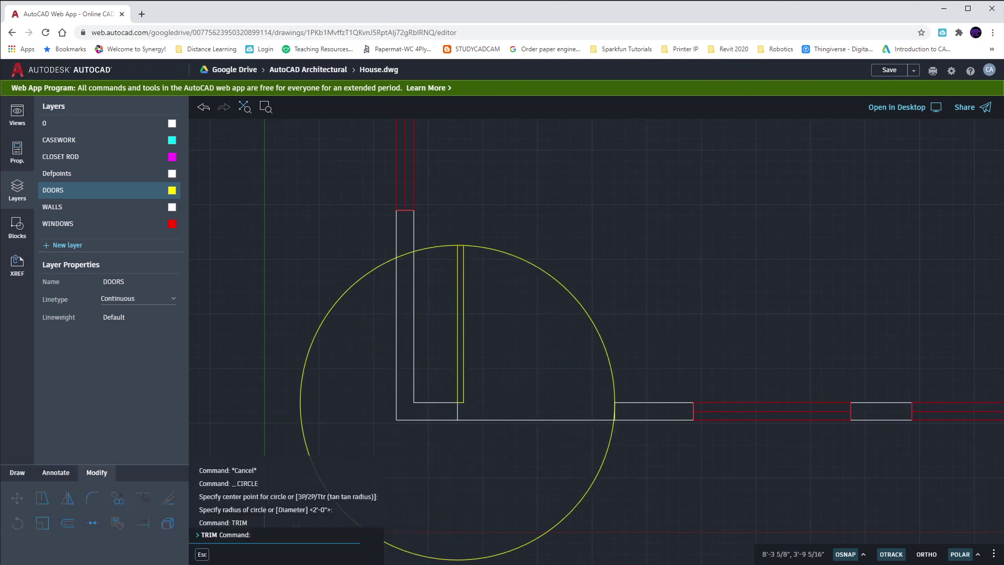
left_click(449, 246)
left_click(607, 450)
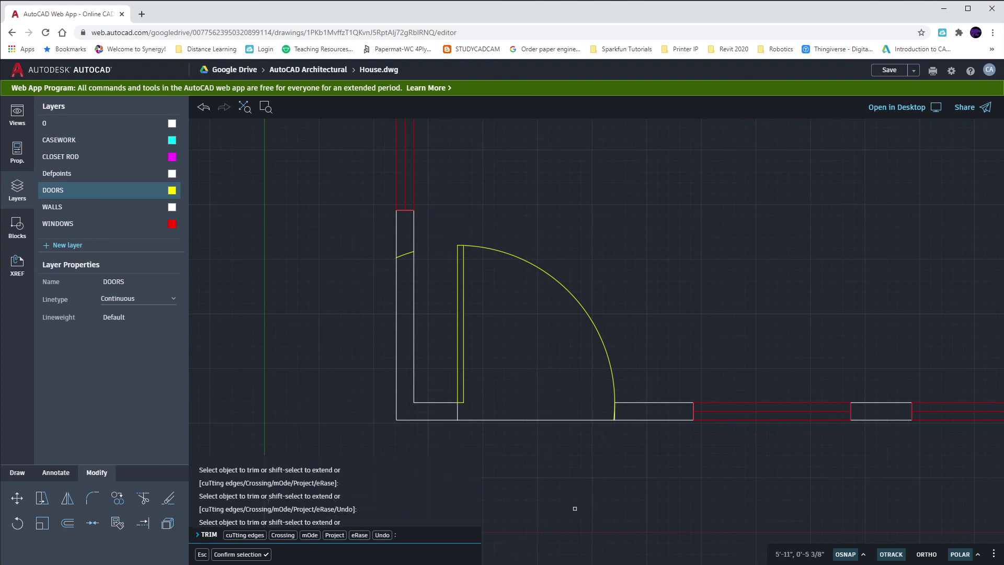
scroll(611, 423, "up", 6)
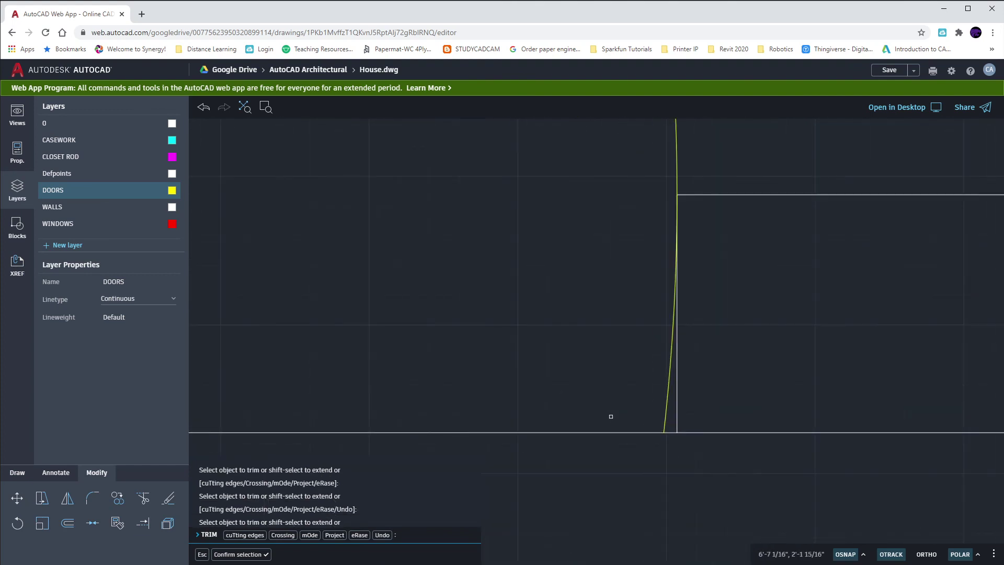
left_click(675, 194)
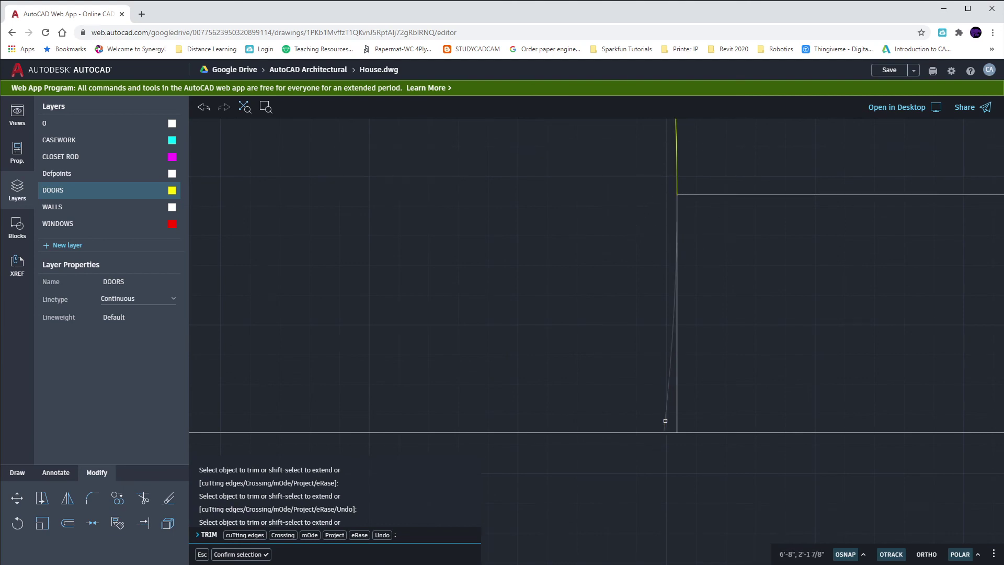
scroll(633, 472, "down", 5)
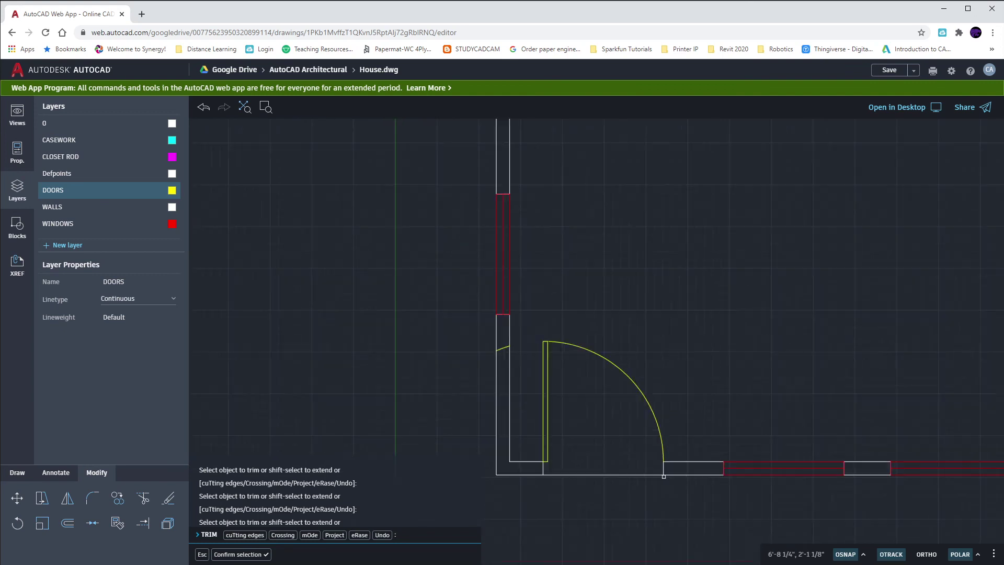
key("Escape")
key("Escape")
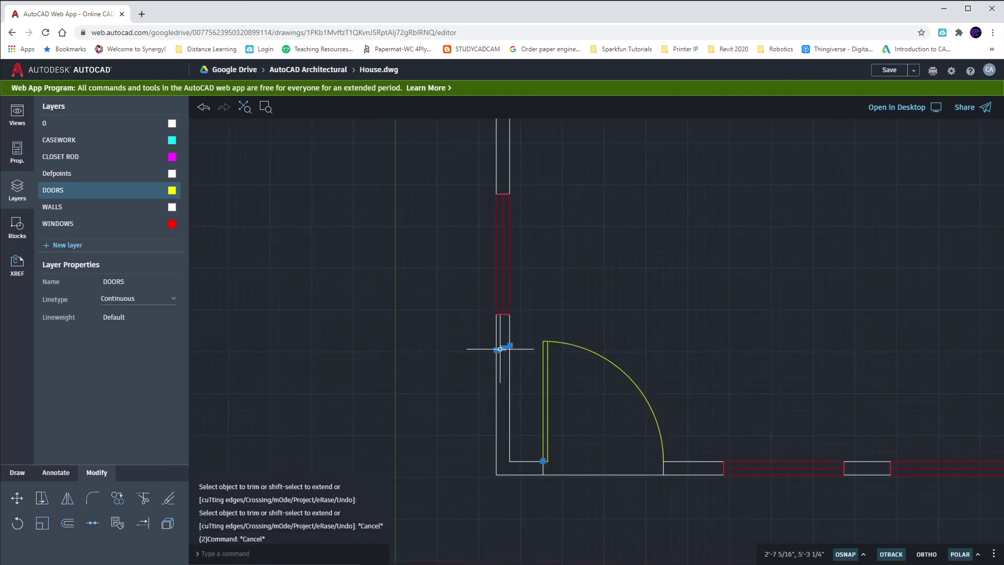
key("Delete")
scroll(390, 338, "down", 6)
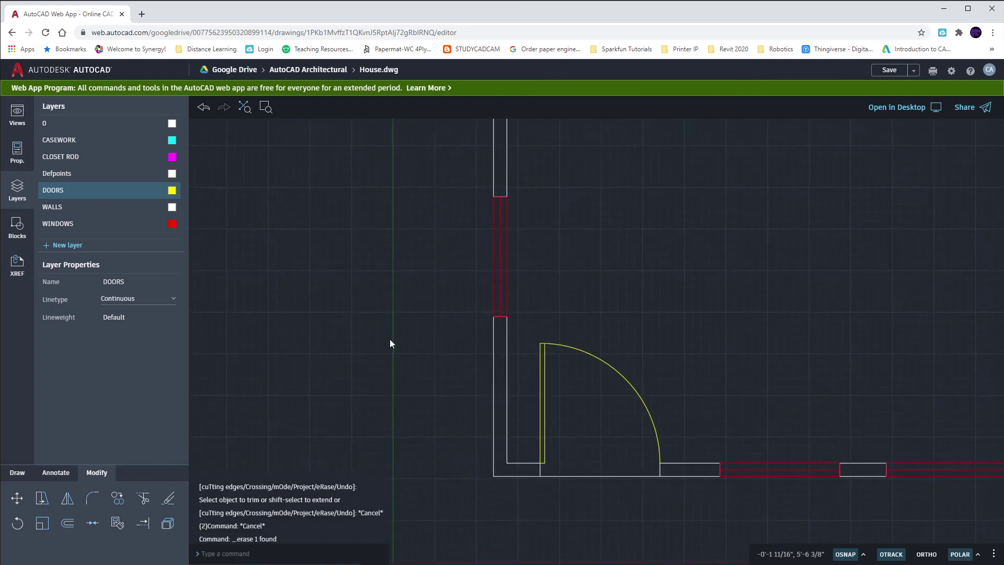
middle_click_drag(410, 353, 582, 374)
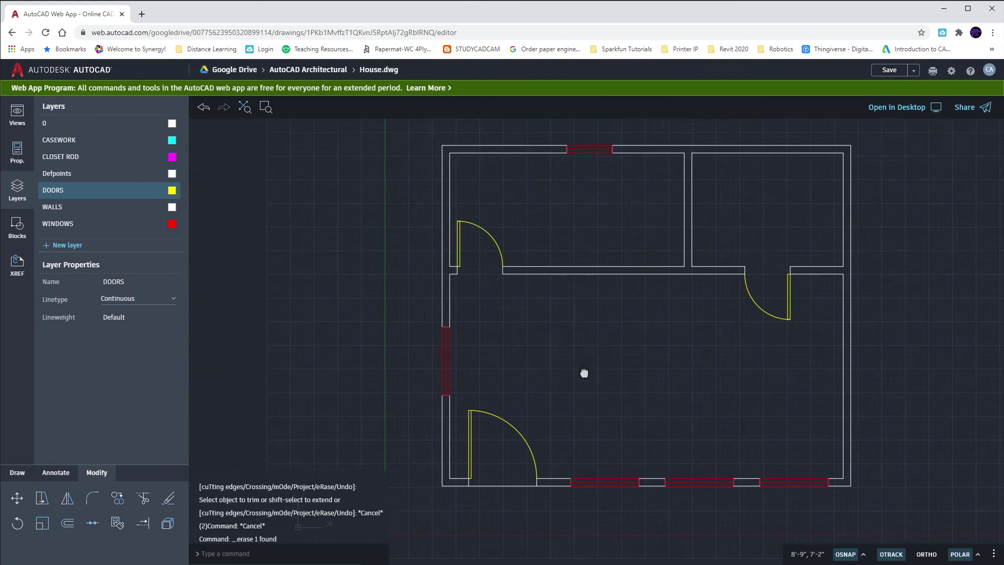